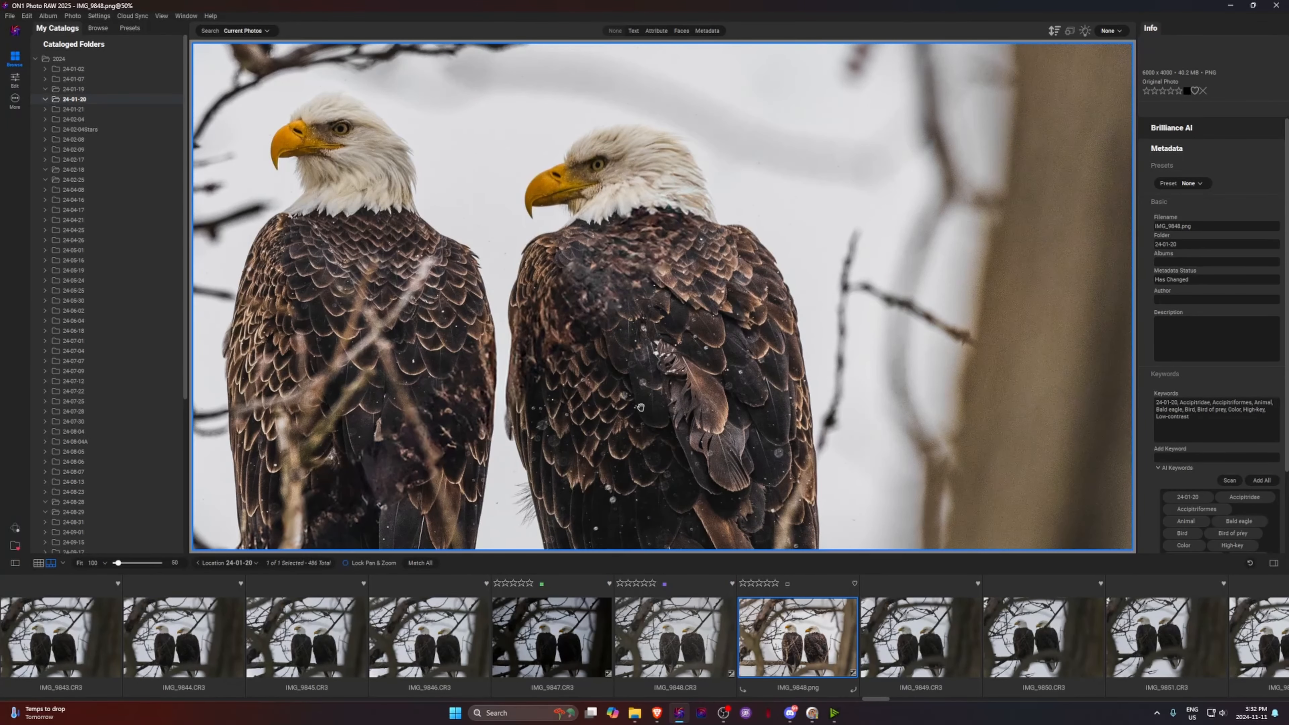
Look over IMG_9848.png up close, open IMG_9848.CR3 for editing and set the generative erase model to Local Gen AI.
{"action": "scroll", "coordinate": [644, 370], "scroll_direction": "up", "scroll_amount": 1}
{"action": "left_click_drag", "start_coordinate": [644, 369], "coordinate": [685, 393]}
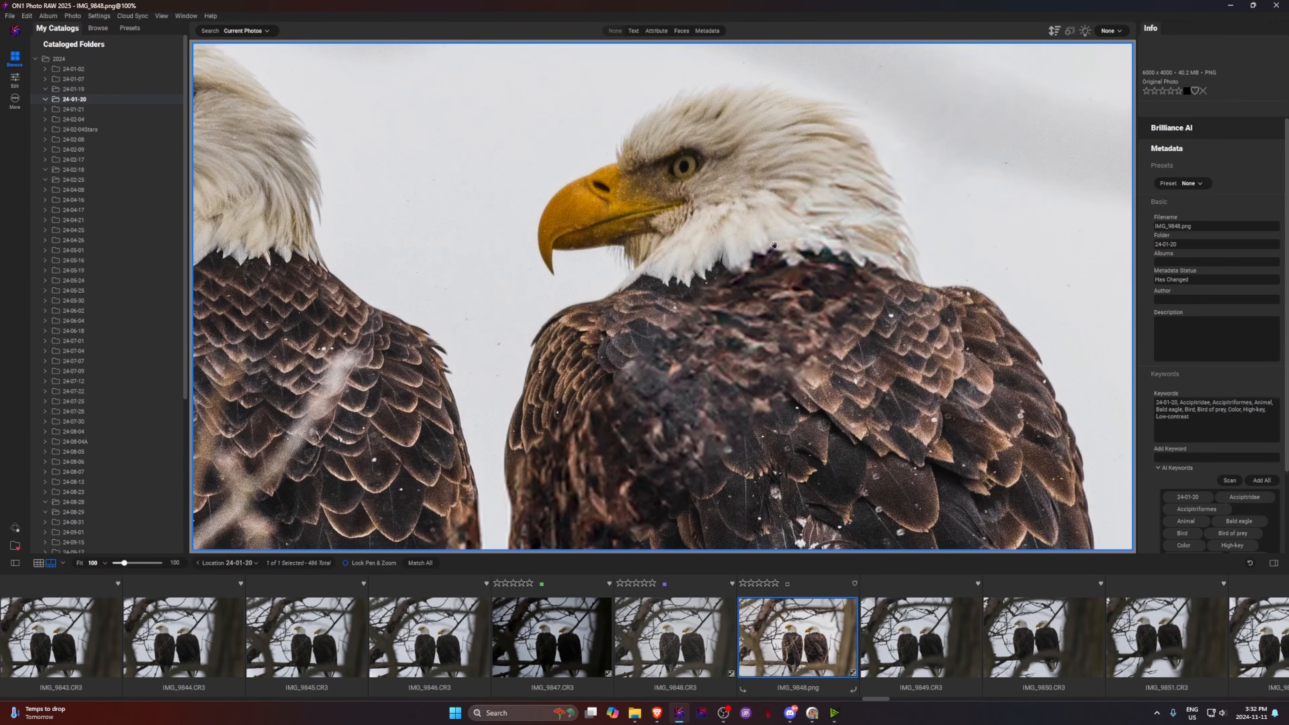
{"action": "left_click", "coordinate": [692, 406]}
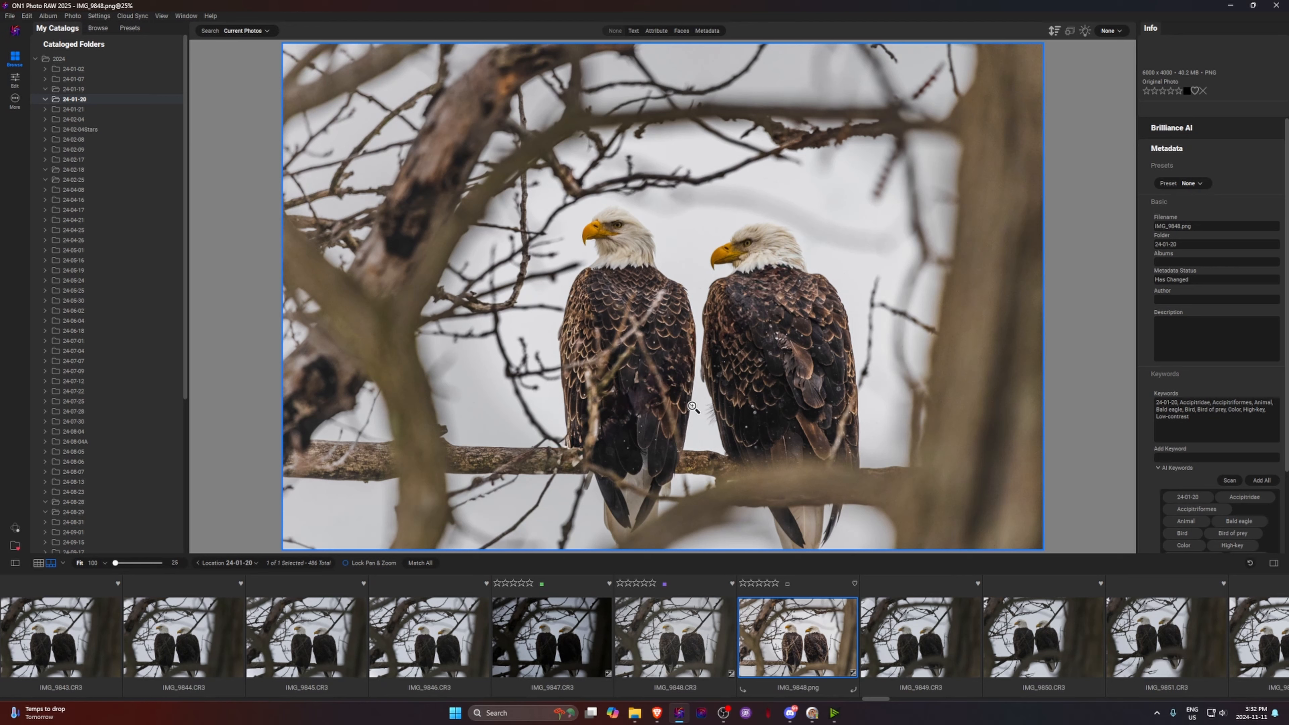
{"action": "double_click", "coordinate": [700, 655]}
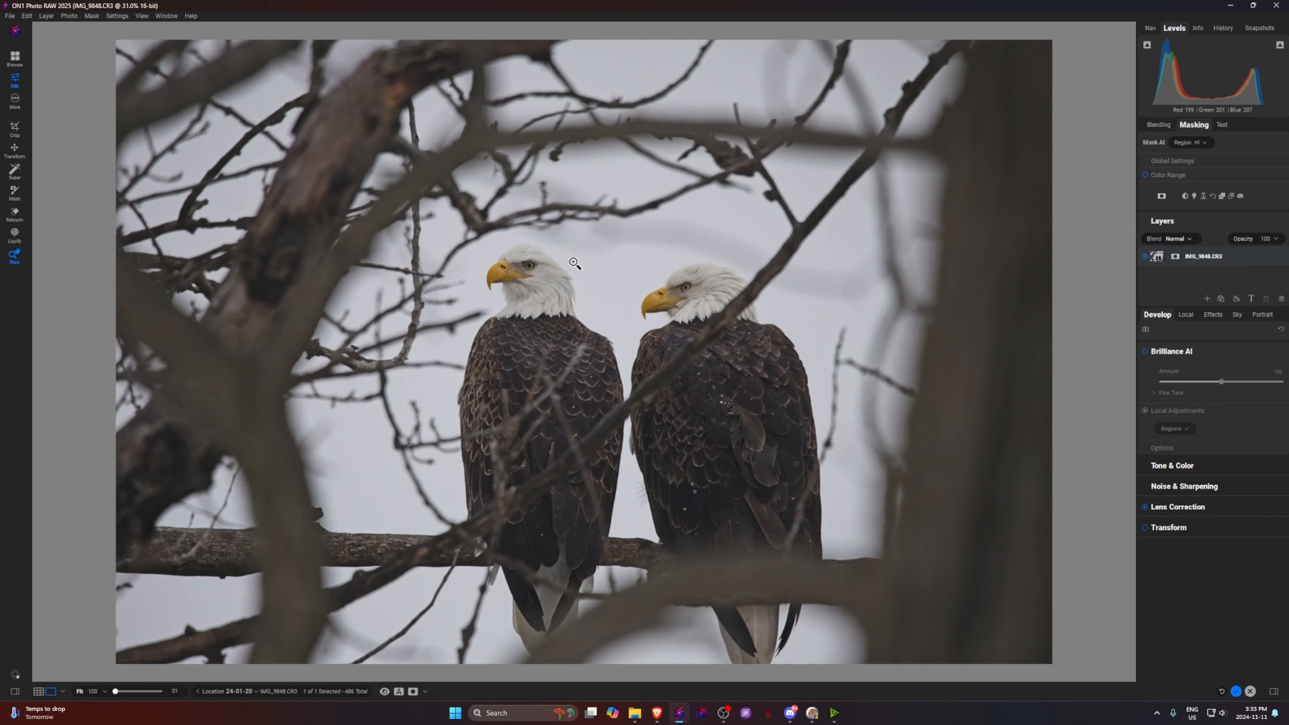
{"action": "key", "text": "q"}
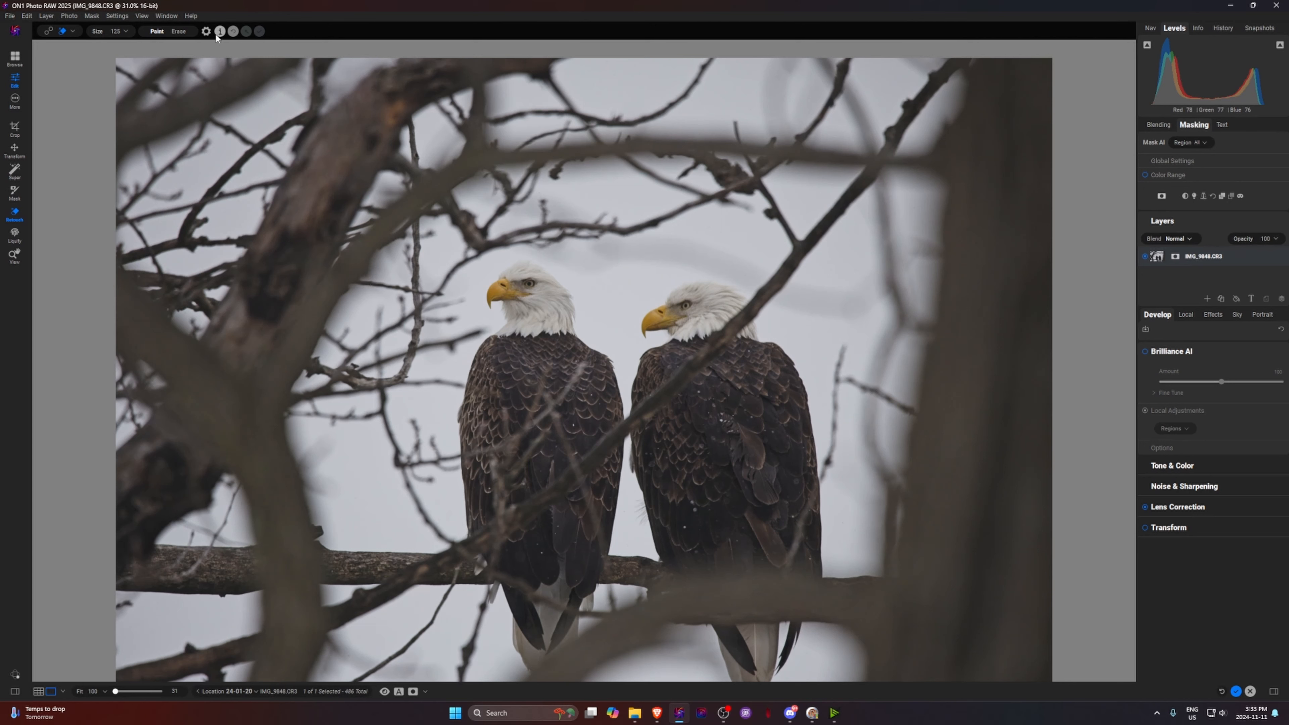
{"action": "left_click", "coordinate": [205, 32]}
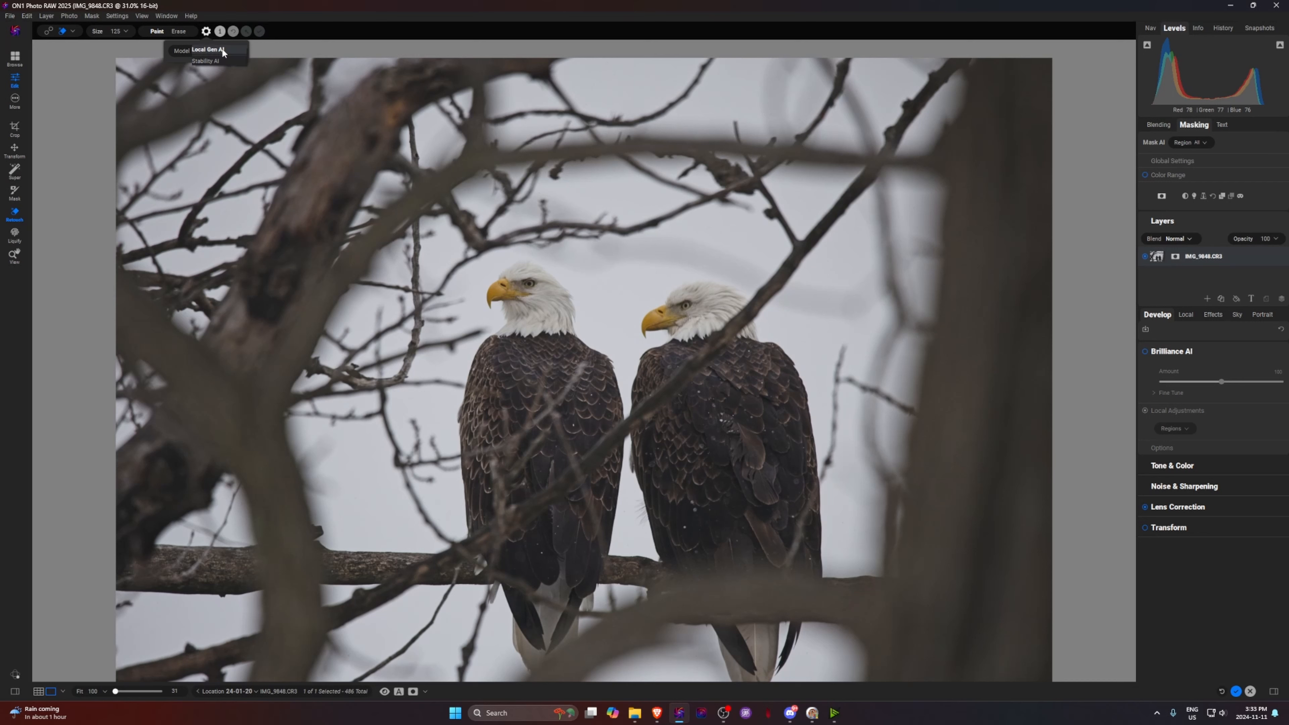
Paint the removal mask over the diagonal branch crossing both eagles, including its small upper twig and its lower end.
{"action": "mouse_move", "coordinate": [949, 72]}
{"action": "left_mouse_down"}
{"action": "mouse_move", "coordinate": [959, 61]}
{"action": "mouse_move", "coordinate": [746, 311]}
{"action": "left_mouse_up"}
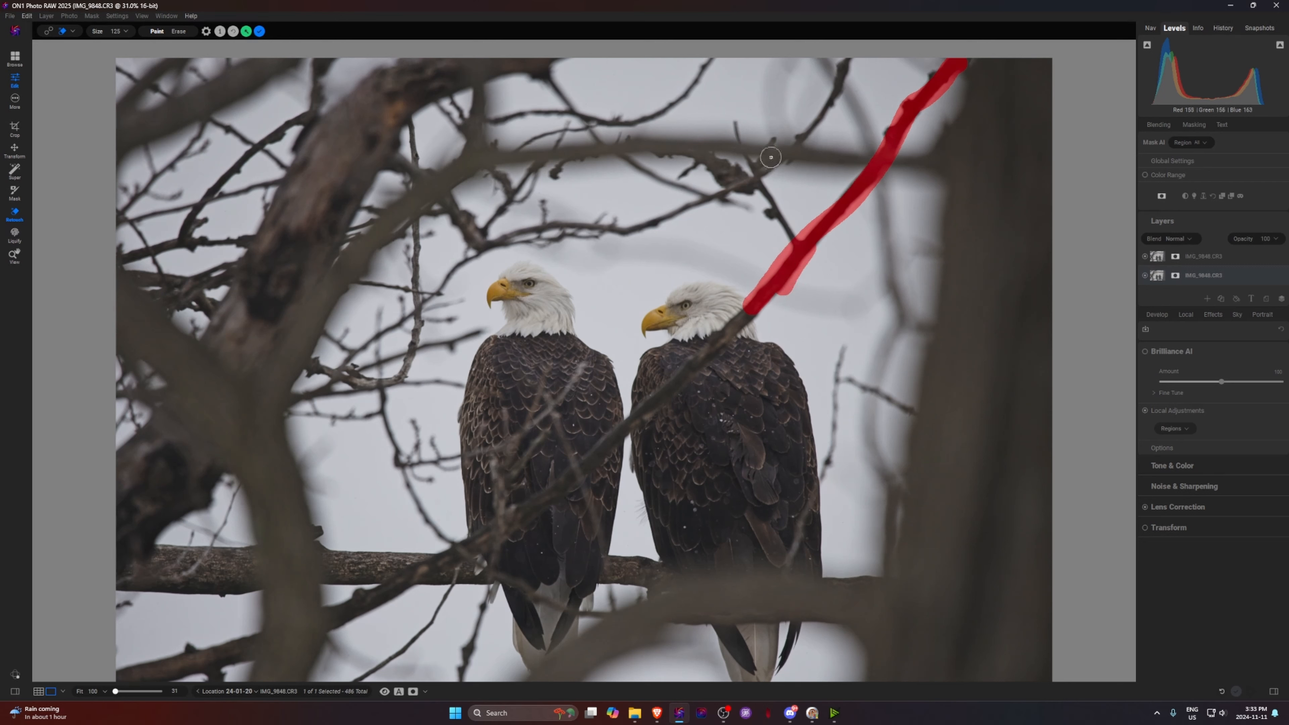
{"action": "mouse_move", "coordinate": [735, 127]}
{"action": "left_mouse_down"}
{"action": "mouse_move", "coordinate": [792, 236]}
{"action": "mouse_move", "coordinate": [794, 276]}
{"action": "mouse_move", "coordinate": [571, 463]}
{"action": "mouse_move", "coordinate": [561, 487]}
{"action": "mouse_move", "coordinate": [496, 535]}
{"action": "mouse_move", "coordinate": [568, 480]}
{"action": "mouse_move", "coordinate": [489, 521]}
{"action": "mouse_move", "coordinate": [533, 526]}
{"action": "mouse_move", "coordinate": [464, 552]}
{"action": "mouse_move", "coordinate": [474, 540]}
{"action": "mouse_move", "coordinate": [325, 625]}
{"action": "mouse_move", "coordinate": [327, 604]}
{"action": "left_mouse_up"}
{"action": "mouse_move", "coordinate": [259, 640]}
{"action": "left_mouse_down"}
{"action": "mouse_move", "coordinate": [136, 685]}
{"action": "mouse_move", "coordinate": [227, 664]}
{"action": "mouse_move", "coordinate": [108, 685]}
{"action": "mouse_move", "coordinate": [245, 645]}
{"action": "mouse_move", "coordinate": [153, 649]}
{"action": "mouse_move", "coordinate": [205, 635]}
{"action": "left_mouse_up"}
Trim the excess removal mask along the branch, touch up the fork near the twig, and generate the erase.
{"action": "key", "text": "x"}
{"action": "left_click_drag", "start_coordinate": [251, 673], "coordinate": [234, 675]}
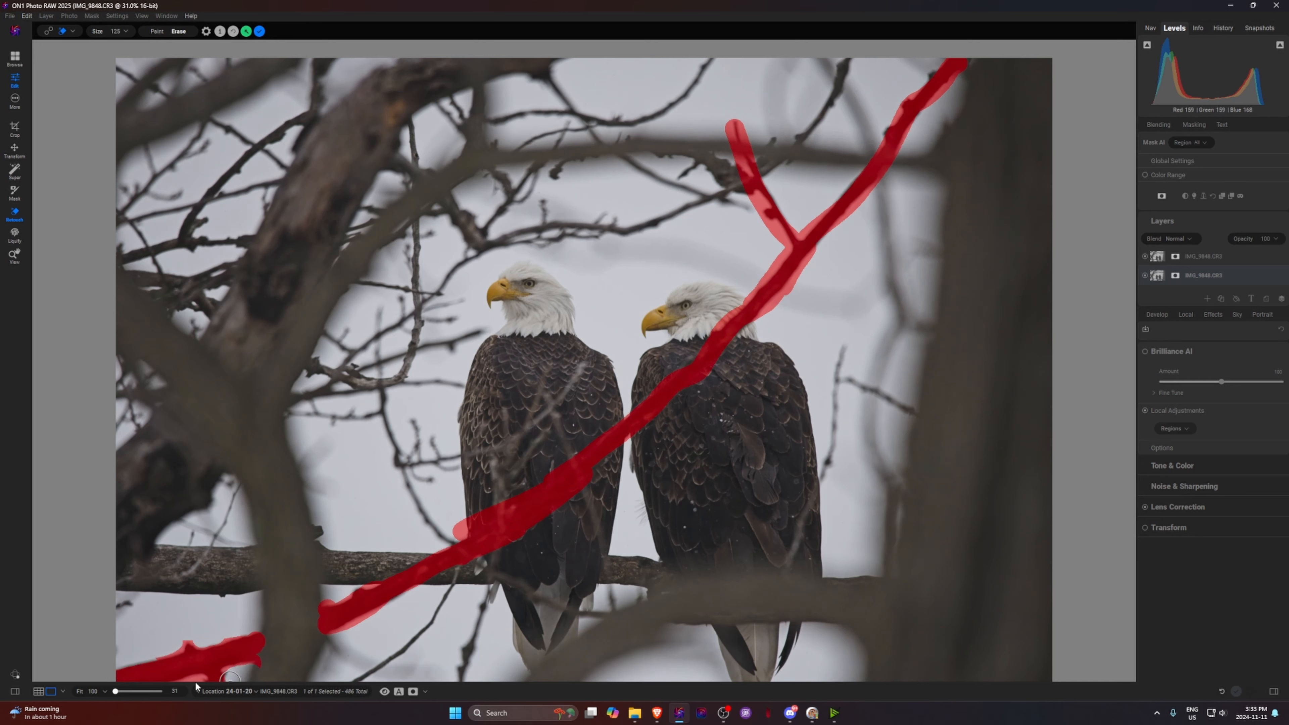
{"action": "mouse_move", "coordinate": [459, 512]}
{"action": "left_mouse_down"}
{"action": "mouse_move", "coordinate": [457, 531]}
{"action": "mouse_move", "coordinate": [571, 456]}
{"action": "left_mouse_up"}
{"action": "mouse_move", "coordinate": [726, 244]}
{"action": "left_mouse_down"}
{"action": "mouse_move", "coordinate": [776, 244]}
{"action": "mouse_move", "coordinate": [744, 283]}
{"action": "left_mouse_up"}
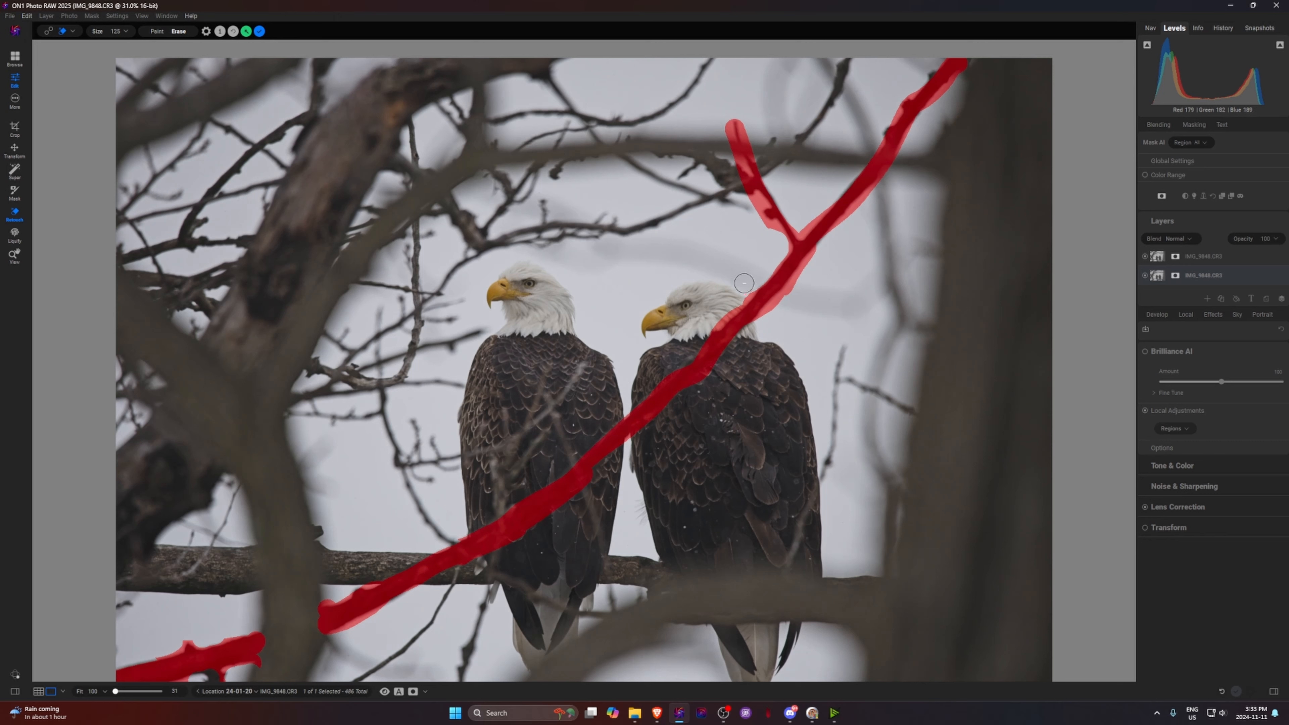
{"action": "mouse_move", "coordinate": [724, 177]}
{"action": "left_mouse_down"}
{"action": "mouse_move", "coordinate": [751, 204]}
{"action": "mouse_move", "coordinate": [716, 138]}
{"action": "mouse_move", "coordinate": [749, 129]}
{"action": "mouse_move", "coordinate": [800, 212]}
{"action": "mouse_move", "coordinate": [842, 236]}
{"action": "mouse_move", "coordinate": [868, 184]}
{"action": "left_mouse_up"}
{"action": "key", "text": "x"}
{"action": "key", "text": "x"}
{"action": "left_click_drag", "start_coordinate": [801, 227], "coordinate": [819, 206]}
{"action": "key", "text": "x"}
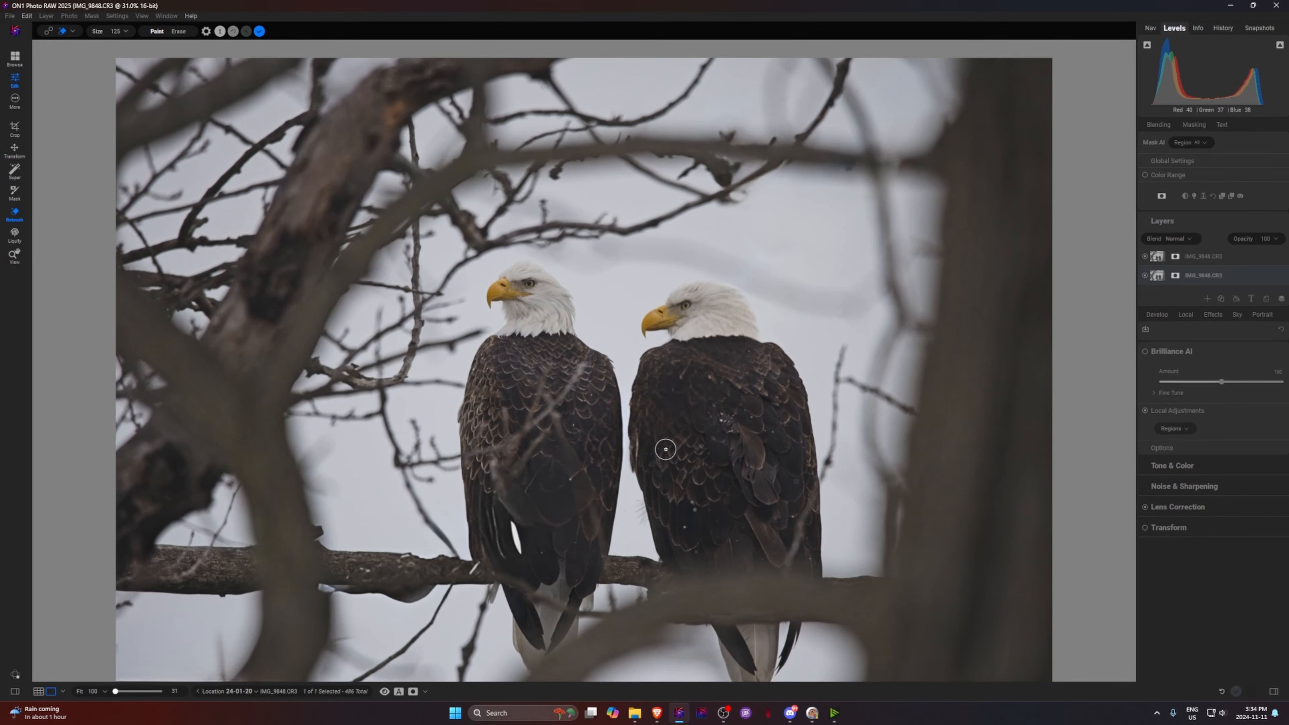
Check the area of the removed branch up close and save the retouched photo.
{"action": "key", "text": "z"}
{"action": "left_click", "coordinate": [726, 339]}
{"action": "left_click_drag", "start_coordinate": [608, 532], "coordinate": [633, 492]}
{"action": "key", "text": "c"}
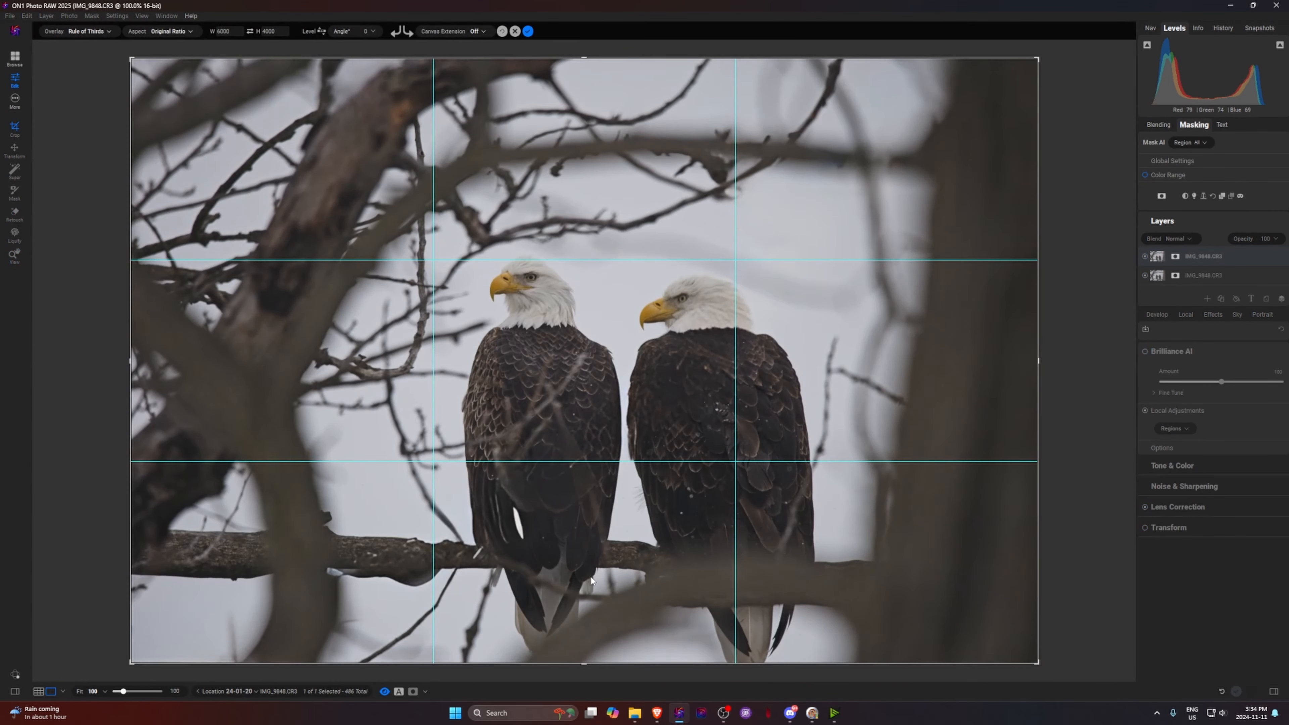
{"action": "key", "text": "Escape"}
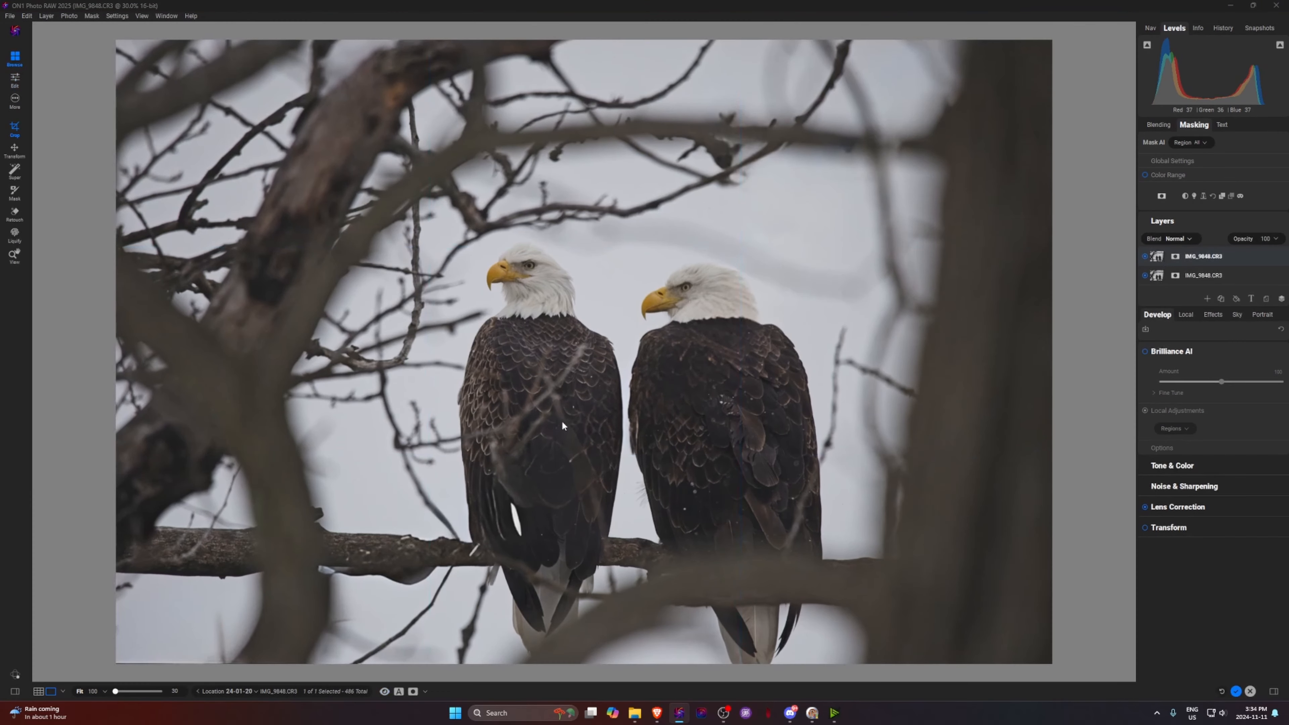
{"action": "key", "text": "ctrl+s"}
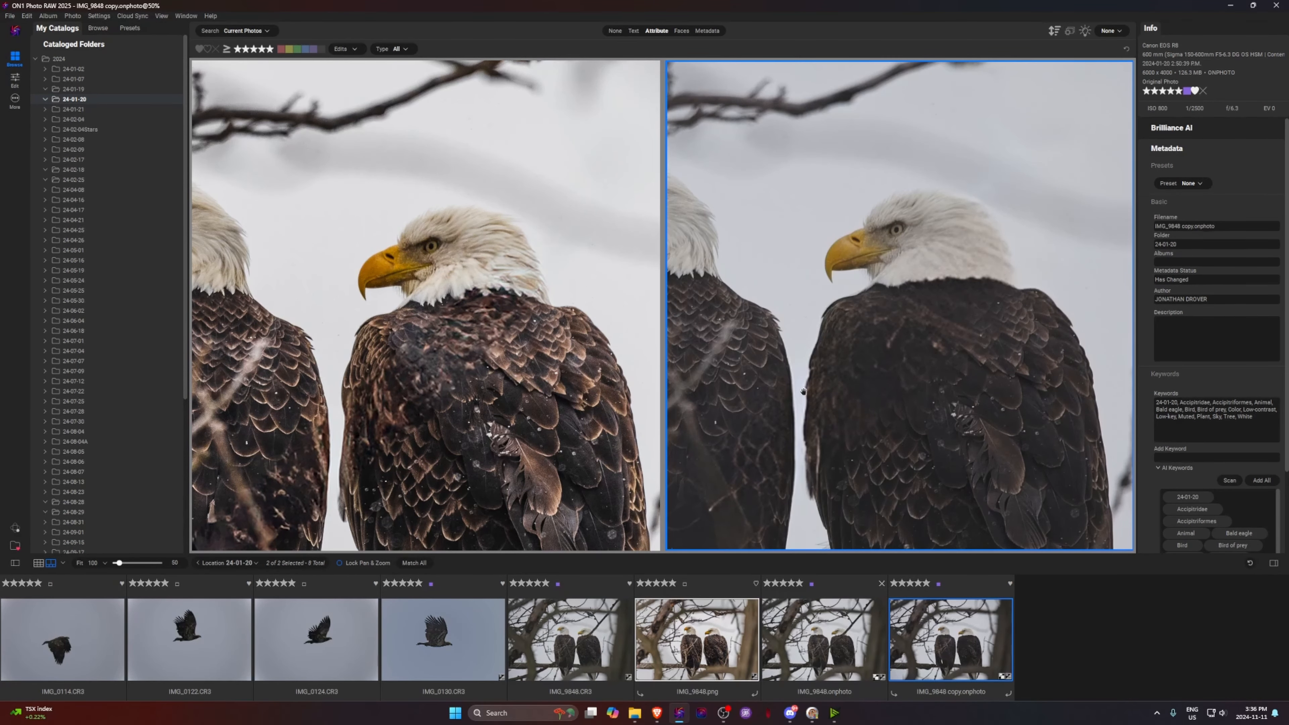
Open IMG_9848 copy.onphoto for editing and enlarge the right eagle's head.
{"action": "left_click", "coordinate": [825, 380]}
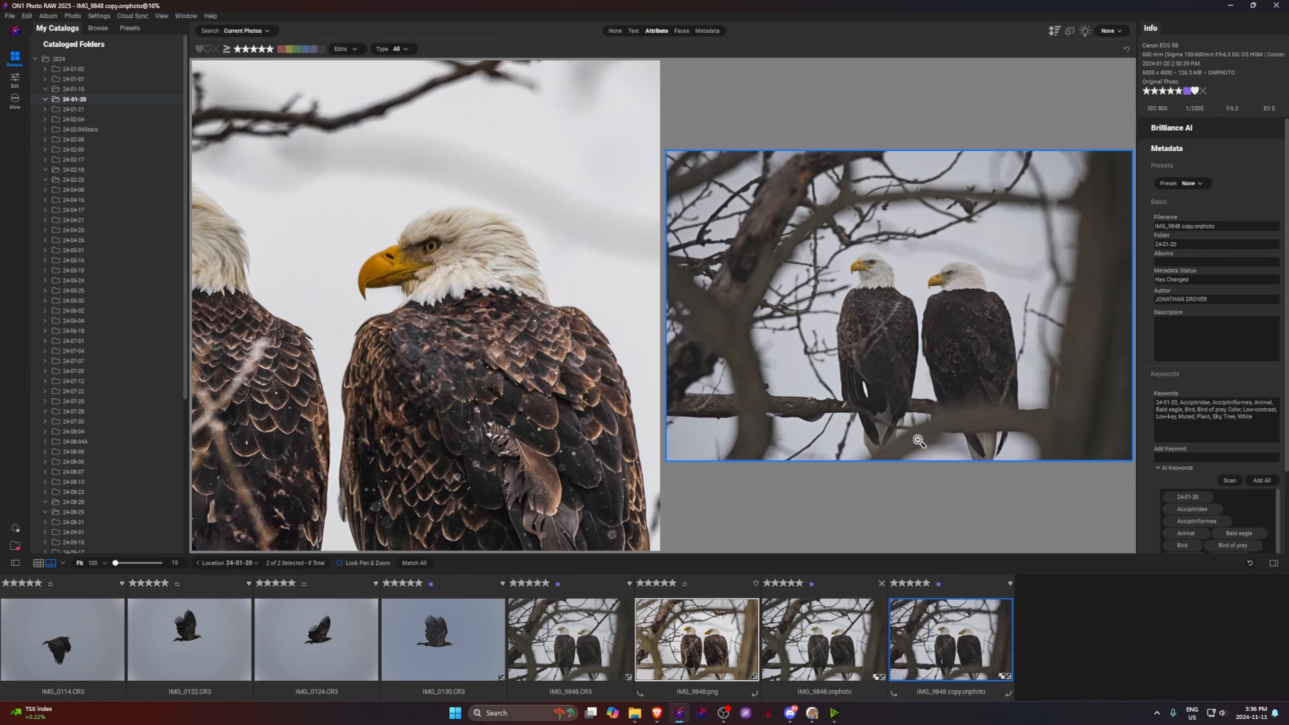
{"action": "double_click", "coordinate": [945, 631]}
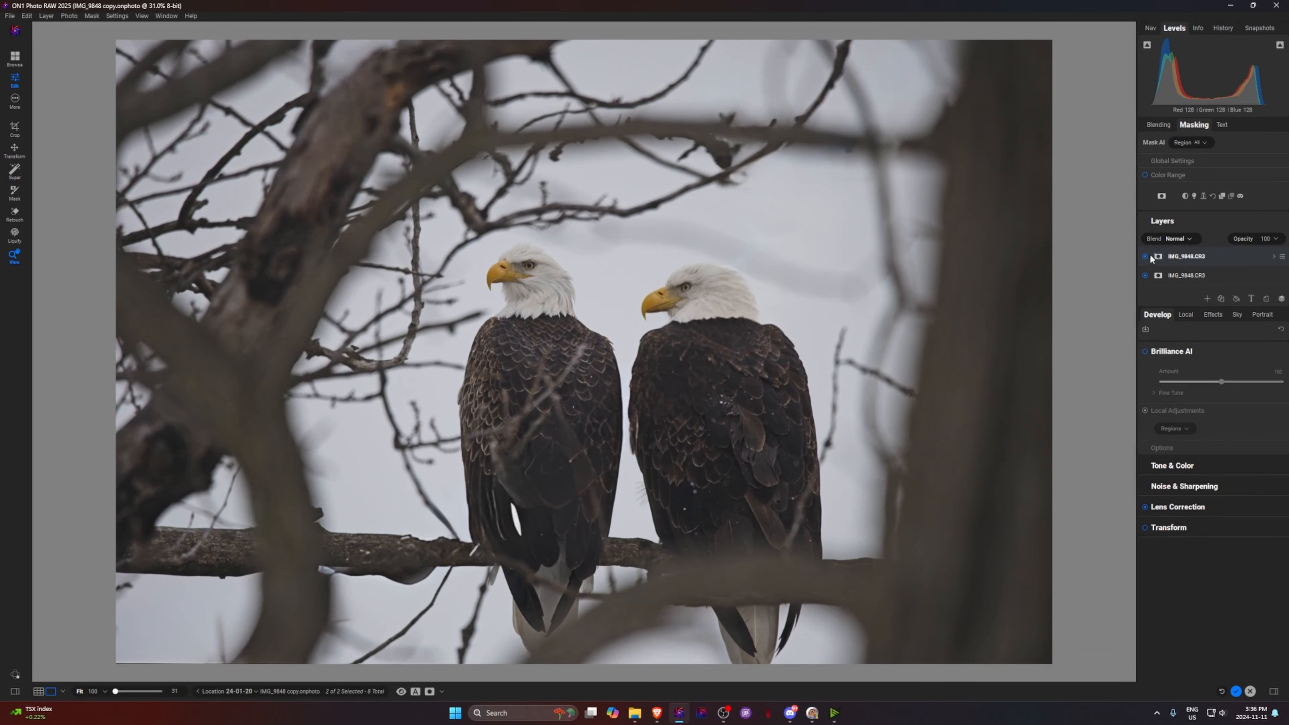
{"action": "left_click", "coordinate": [742, 306]}
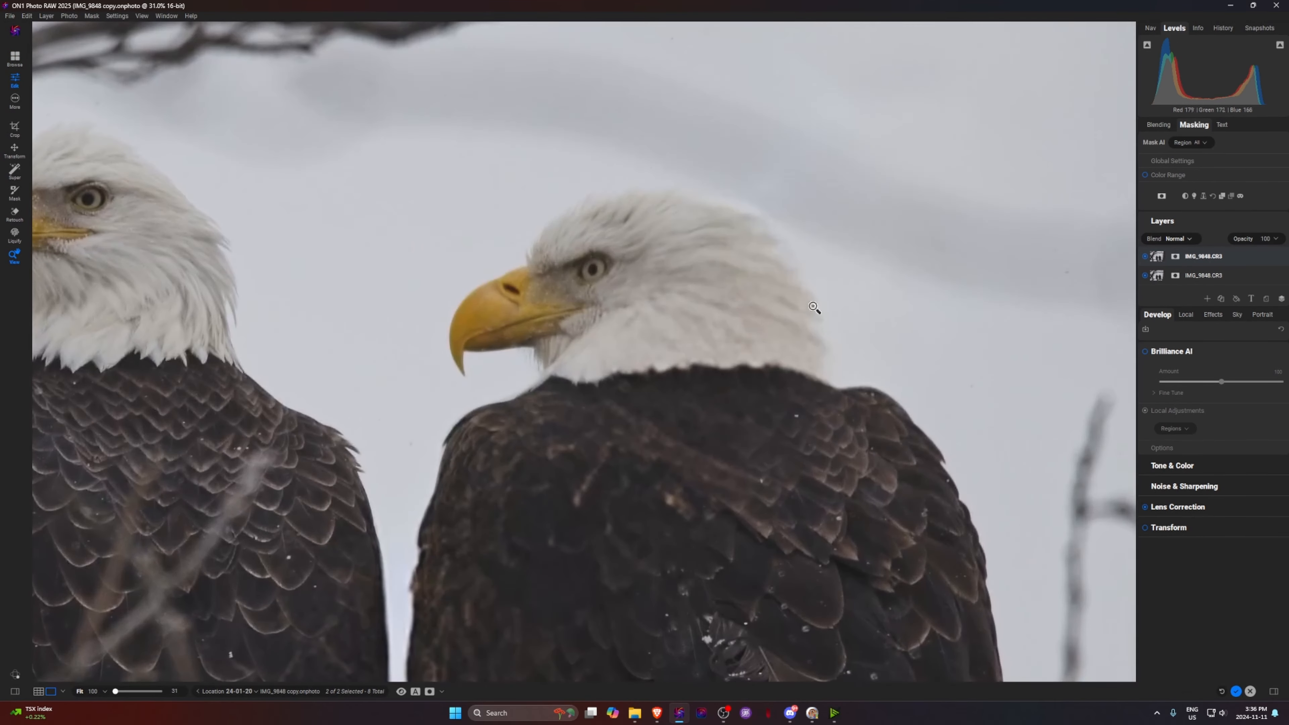
Hide and show the generated upper layer repeatedly to compare the erased result with the original photo.
{"action": "left_click", "coordinate": [1145, 257]}
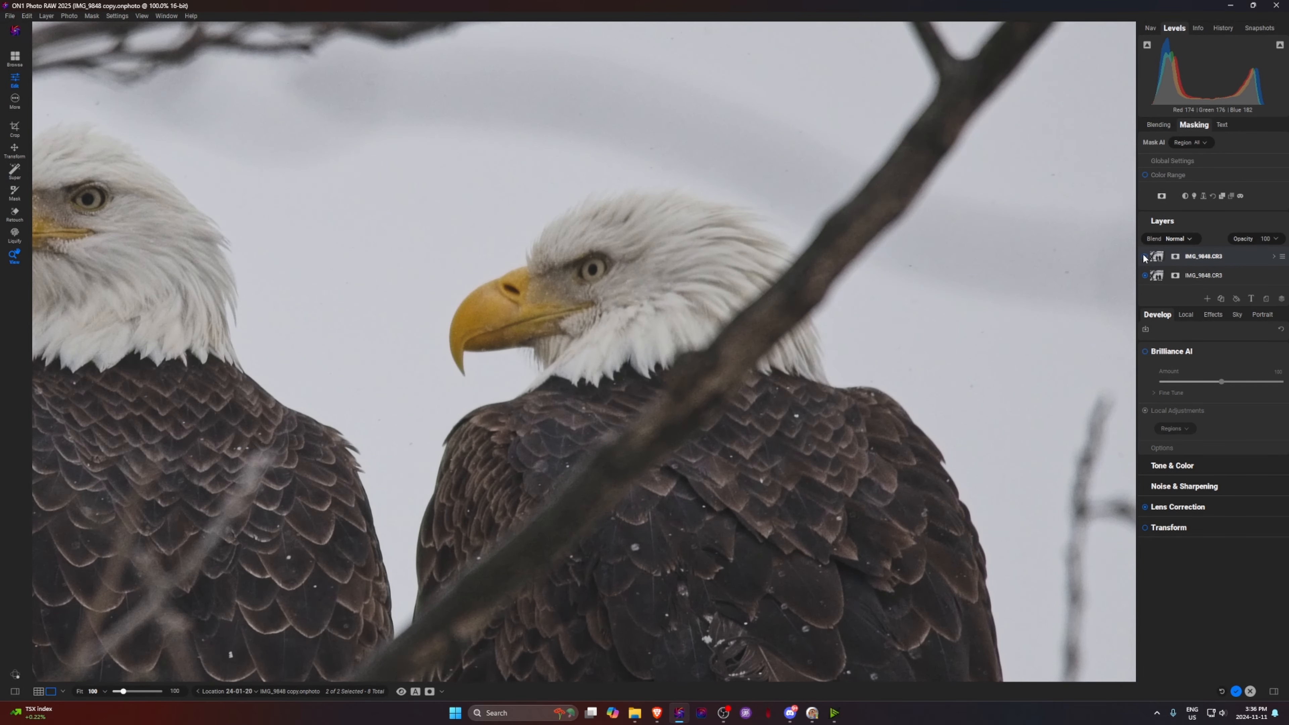
{"action": "left_click", "coordinate": [1143, 257]}
{"action": "left_click", "coordinate": [1143, 257]}
{"action": "left_click", "coordinate": [1144, 255]}
Erase the generated layer's mask over the right eagle's head with a smaller masking brush to restore original feathers.
{"action": "key", "text": "b"}
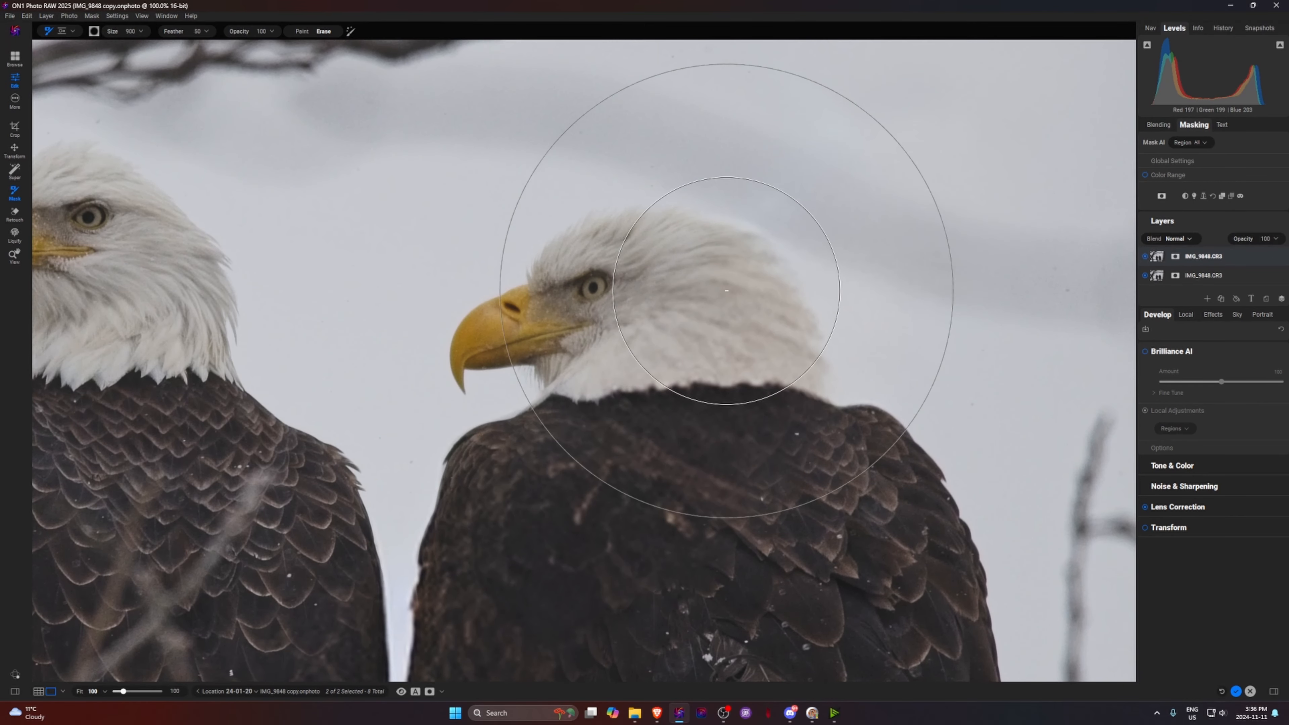
{"action": "key", "text": "bracketleft"}
{"action": "key", "text": "bracketleft"}
{"action": "key", "text": "bracketleft"}
{"action": "key", "text": "bracketleft"}
{"action": "key", "text": "bracketleft"}
{"action": "key", "text": "bracketleft"}
{"action": "key", "text": "bracketleft"}
{"action": "key", "text": "bracketleft"}
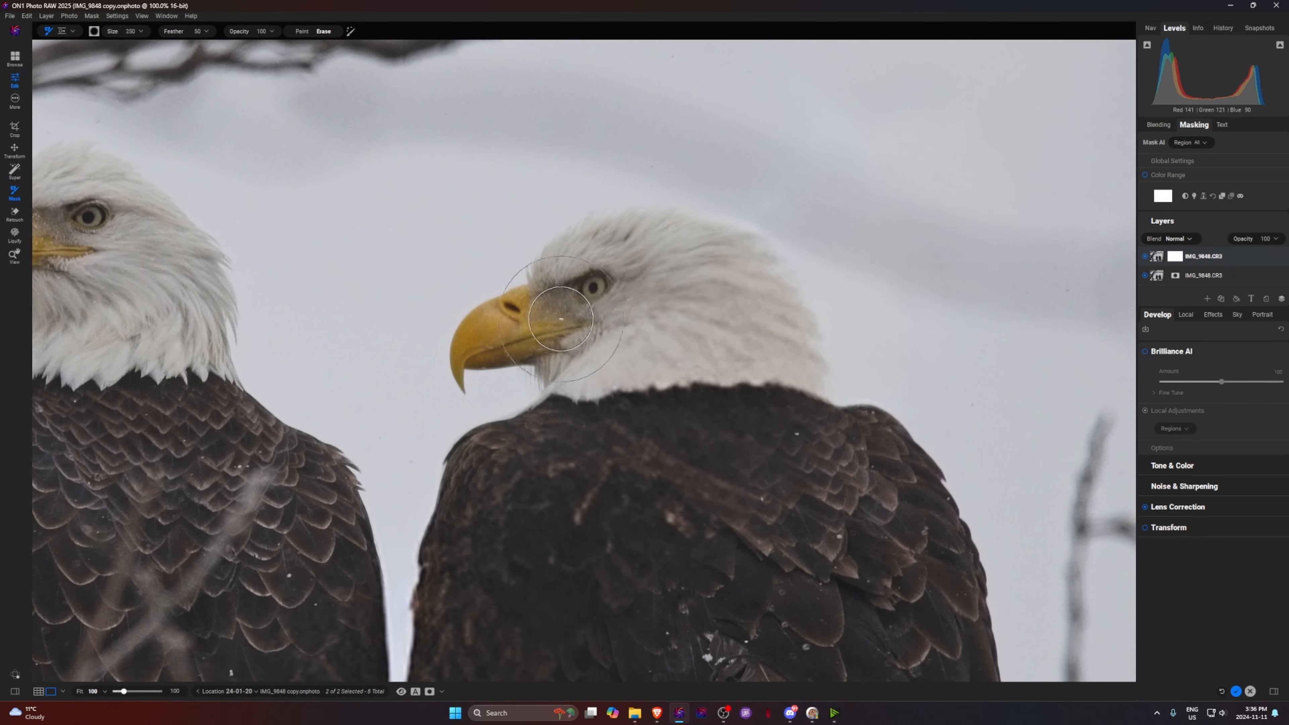
{"action": "mouse_move", "coordinate": [620, 374]}
{"action": "left_mouse_down"}
{"action": "mouse_move", "coordinate": [681, 327]}
{"action": "mouse_move", "coordinate": [563, 390]}
{"action": "mouse_move", "coordinate": [697, 280]}
{"action": "mouse_move", "coordinate": [707, 249]}
{"action": "mouse_move", "coordinate": [719, 268]}
{"action": "mouse_move", "coordinate": [712, 304]}
{"action": "mouse_move", "coordinate": [798, 247]}
{"action": "mouse_move", "coordinate": [842, 275]}
{"action": "mouse_move", "coordinate": [787, 404]}
{"action": "left_mouse_up"}
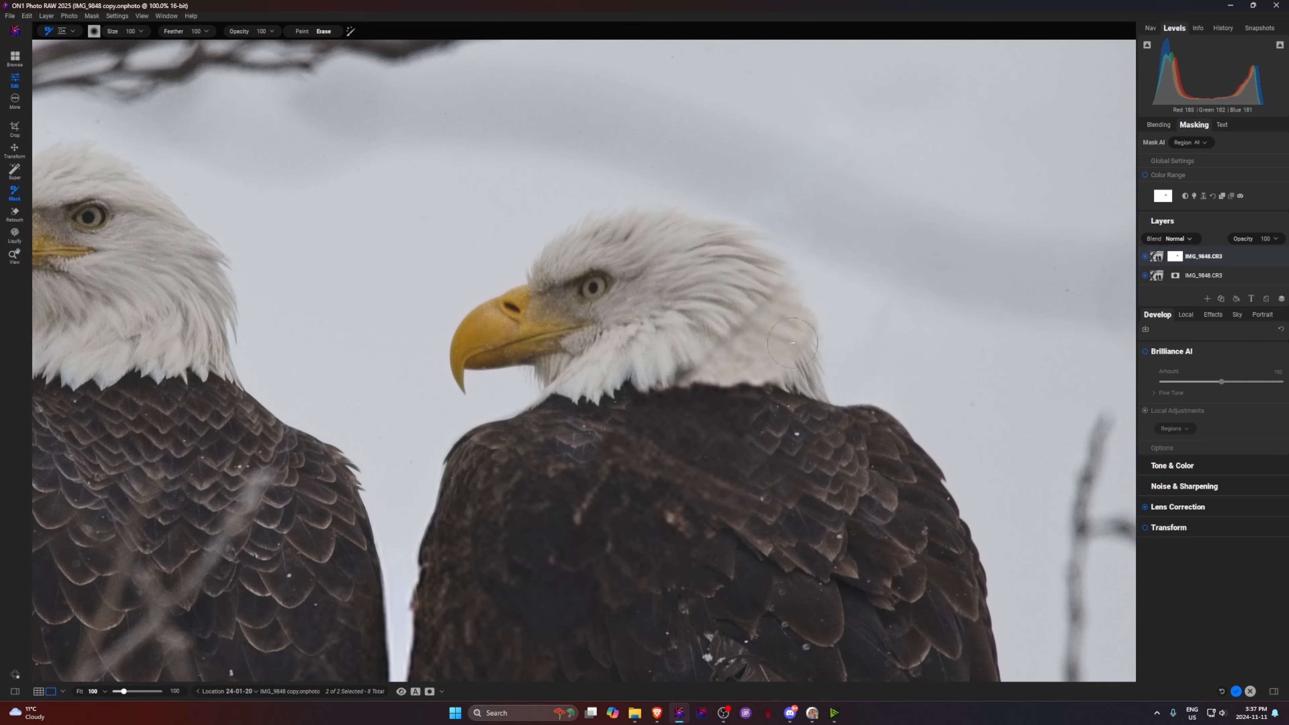
{"action": "key", "text": "z"}
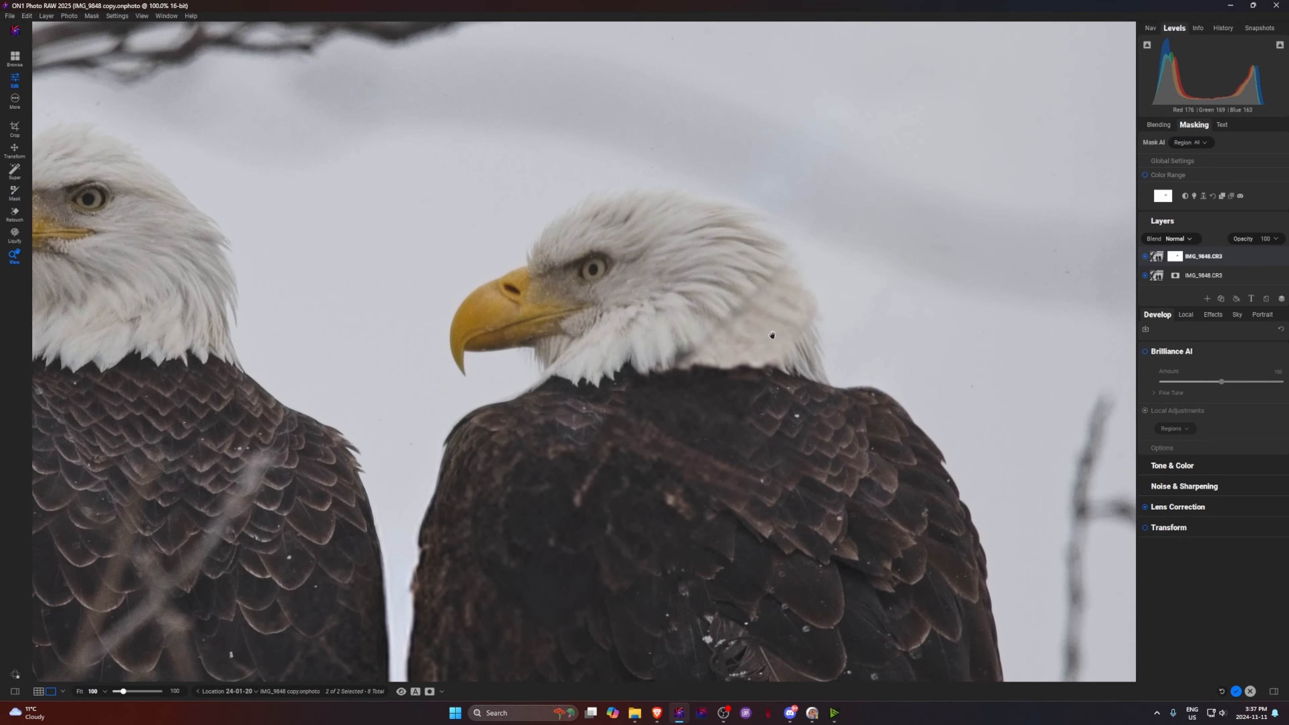
{"action": "left_click", "coordinate": [772, 335]}
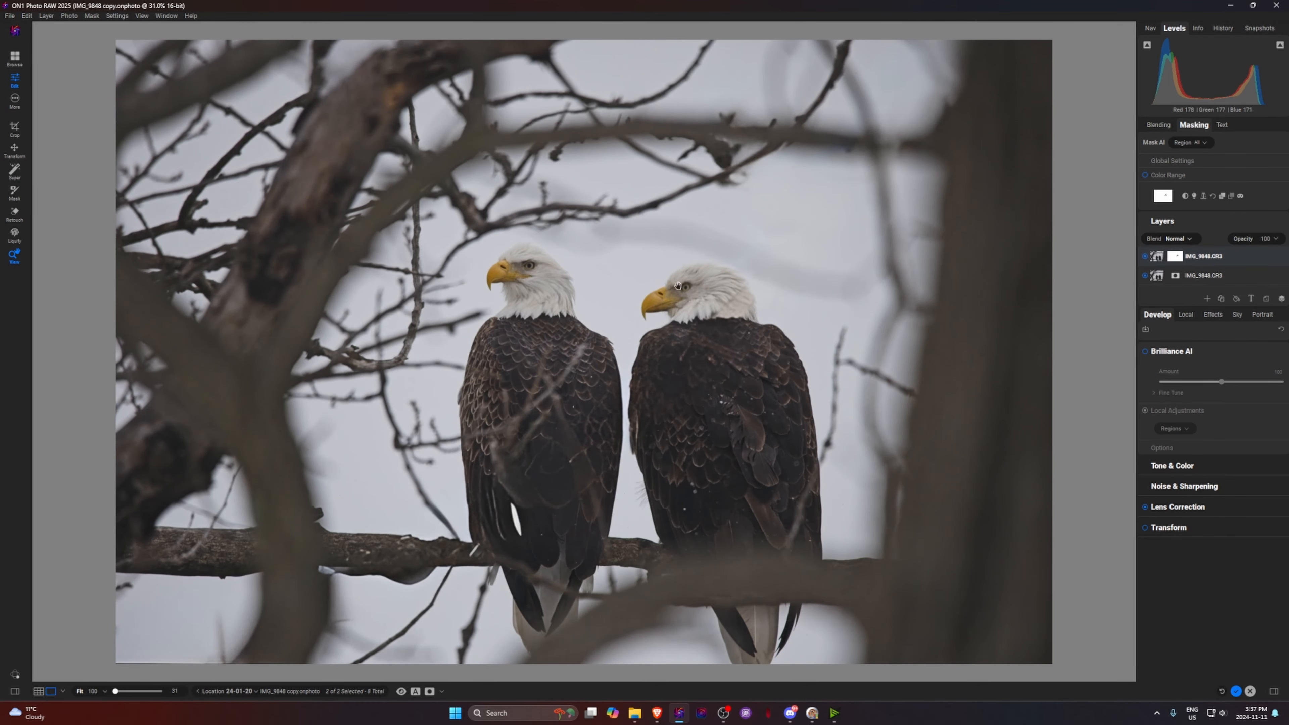
Reopen the upper layer's mask and paint the generated feathers back in over the right eagle's neck.
{"action": "scroll", "coordinate": [740, 331], "scroll_direction": "up", "scroll_amount": 5}
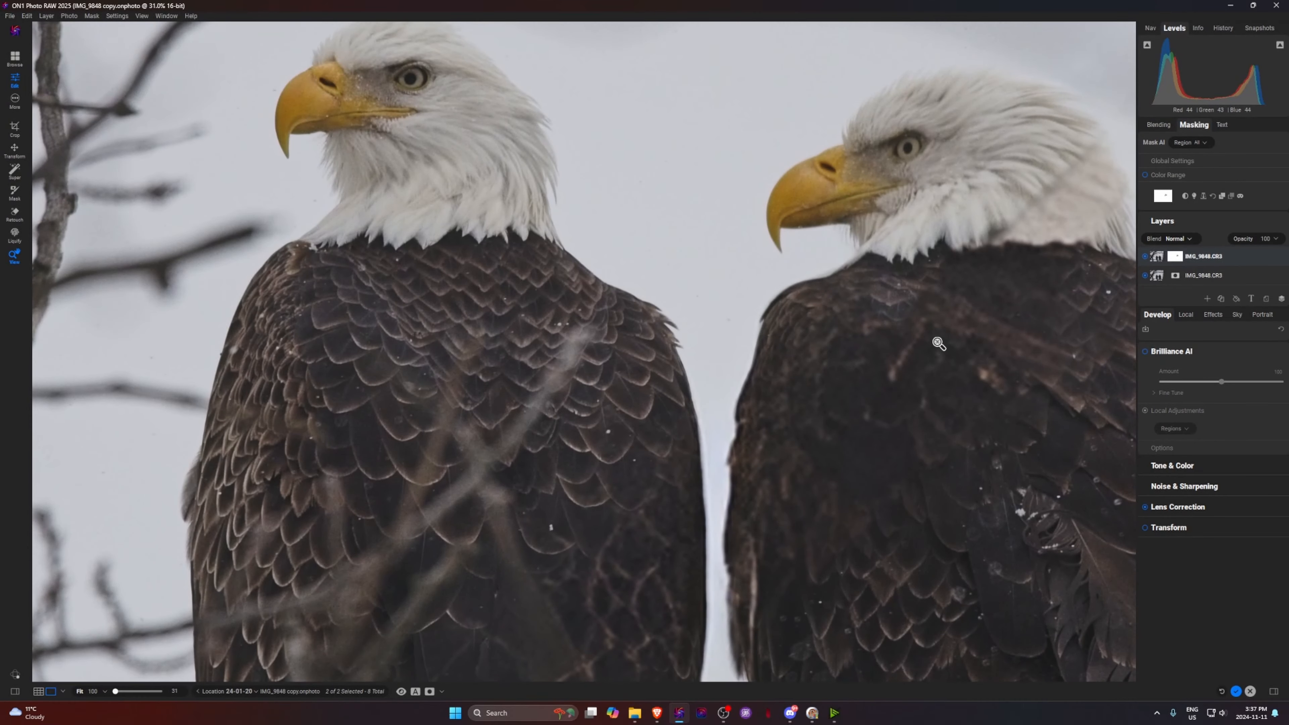
{"action": "left_click_drag", "start_coordinate": [1036, 271], "coordinate": [602, 448]}
{"action": "left_click", "coordinate": [1175, 257]}
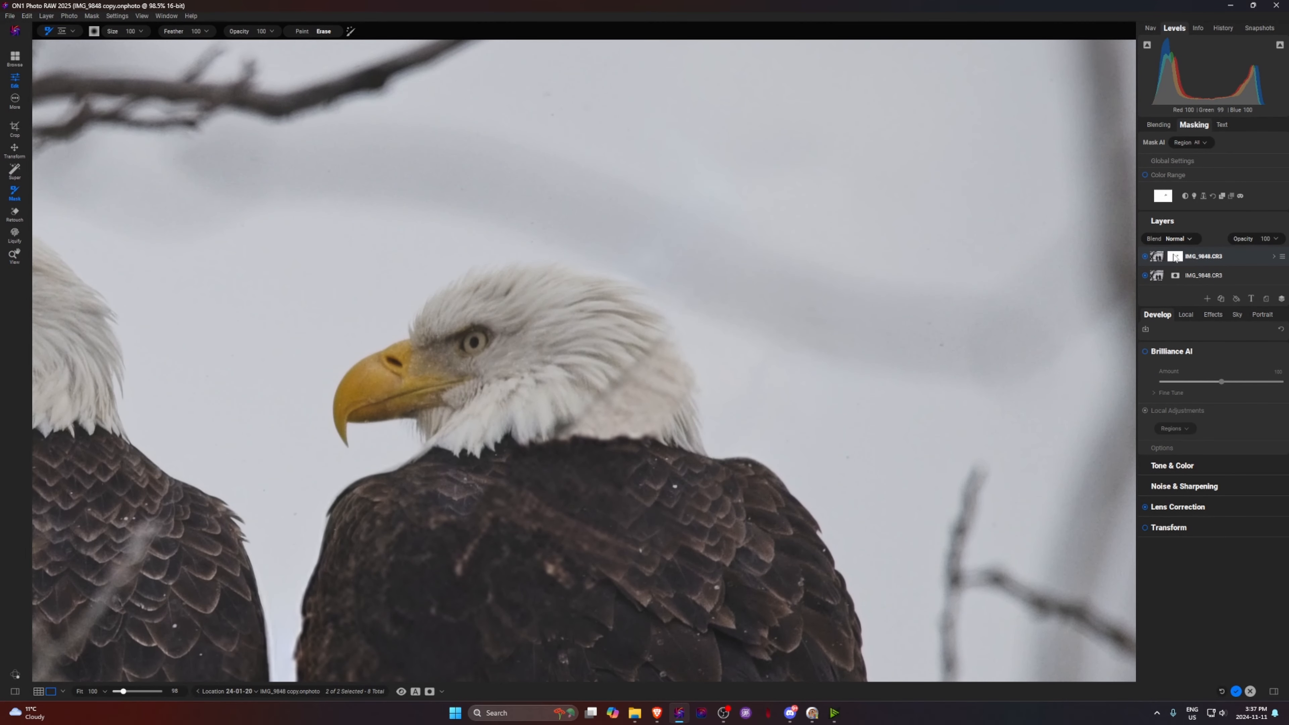
{"action": "mouse_move", "coordinate": [577, 437]}
{"action": "left_mouse_down"}
{"action": "mouse_move", "coordinate": [676, 376]}
{"action": "mouse_move", "coordinate": [621, 441]}
{"action": "mouse_move", "coordinate": [696, 440]}
{"action": "mouse_move", "coordinate": [467, 438]}
{"action": "left_mouse_up"}
{"action": "key", "text": "x"}
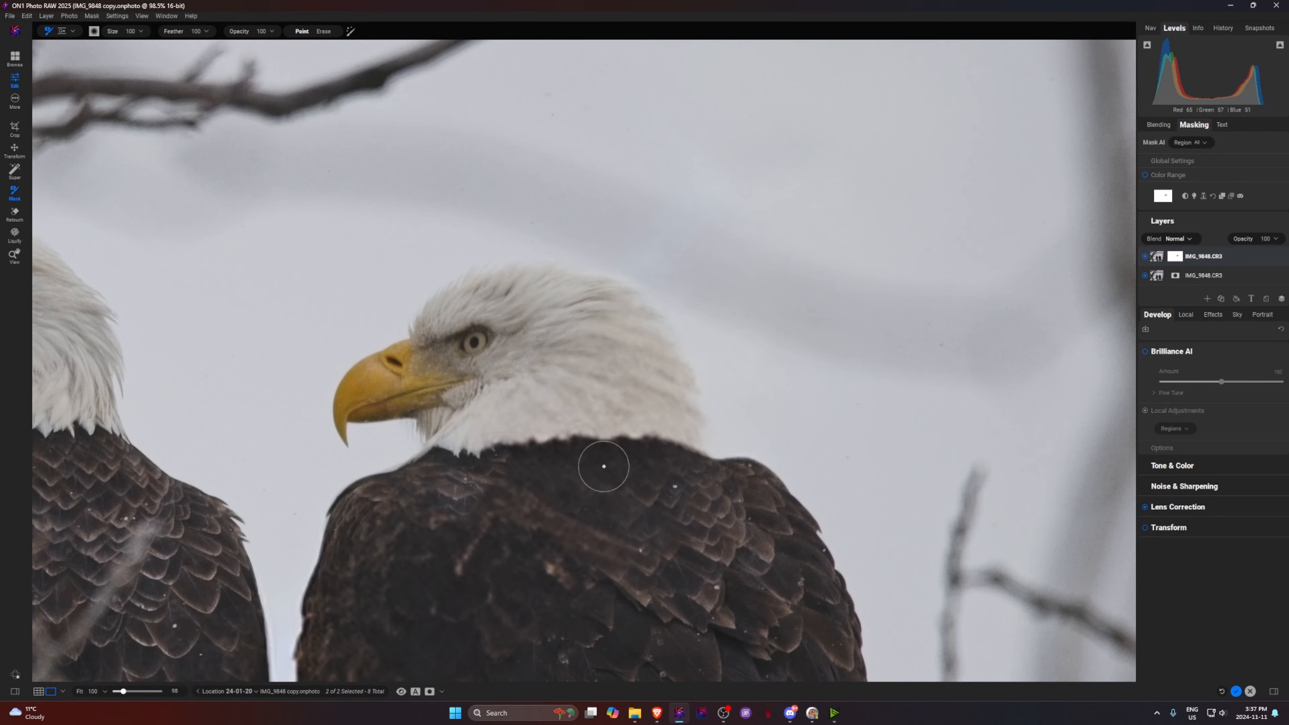
{"action": "mouse_move", "coordinate": [657, 492]}
{"action": "left_mouse_down"}
{"action": "mouse_move", "coordinate": [569, 534]}
{"action": "mouse_move", "coordinate": [491, 500]}
{"action": "mouse_move", "coordinate": [451, 507]}
{"action": "mouse_move", "coordinate": [471, 531]}
{"action": "mouse_move", "coordinate": [457, 528]}
{"action": "mouse_move", "coordinate": [444, 557]}
{"action": "mouse_move", "coordinate": [523, 510]}
{"action": "mouse_move", "coordinate": [462, 564]}
{"action": "mouse_move", "coordinate": [508, 519]}
{"action": "mouse_move", "coordinate": [532, 531]}
{"action": "mouse_move", "coordinate": [568, 519]}
{"action": "left_mouse_up"}
{"action": "key", "text": "x"}
{"action": "key", "text": "x"}
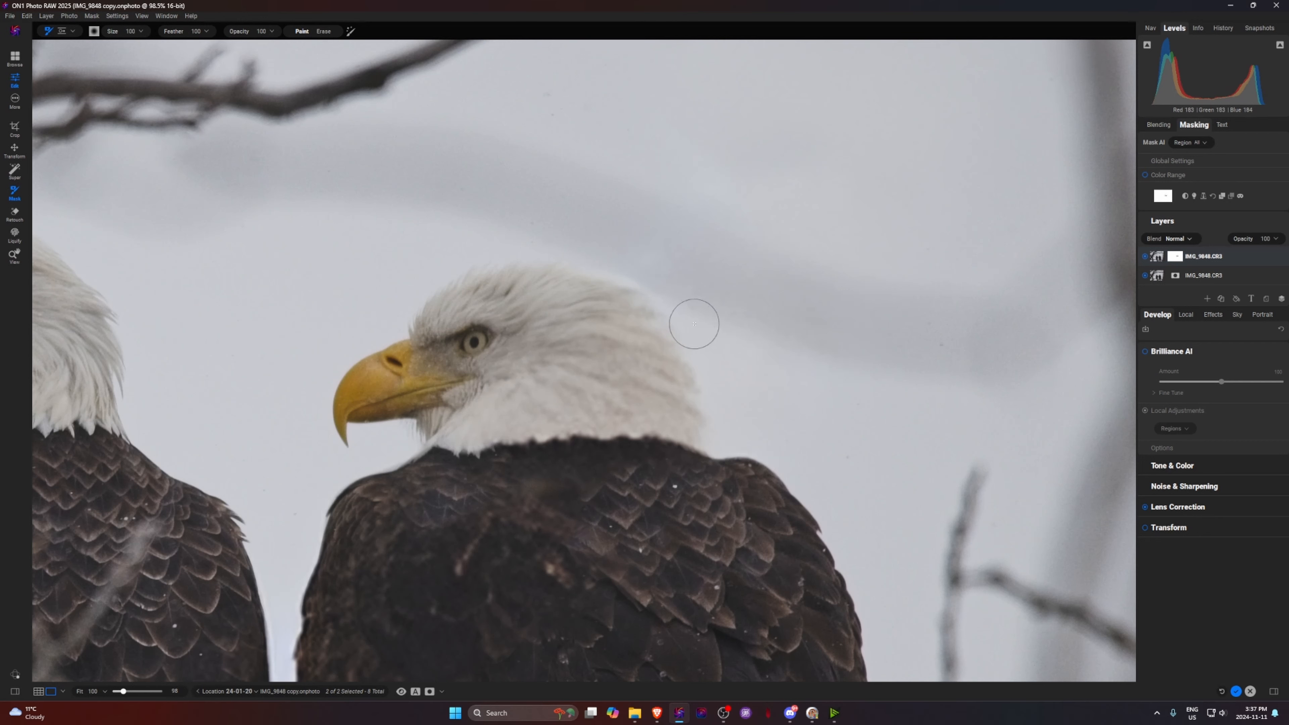
Erase the upper layer's mask again over the right eagle's head and the back of its neck.
{"action": "key", "text": "x"}
{"action": "left_click_drag", "start_coordinate": [627, 324], "coordinate": [487, 429]}
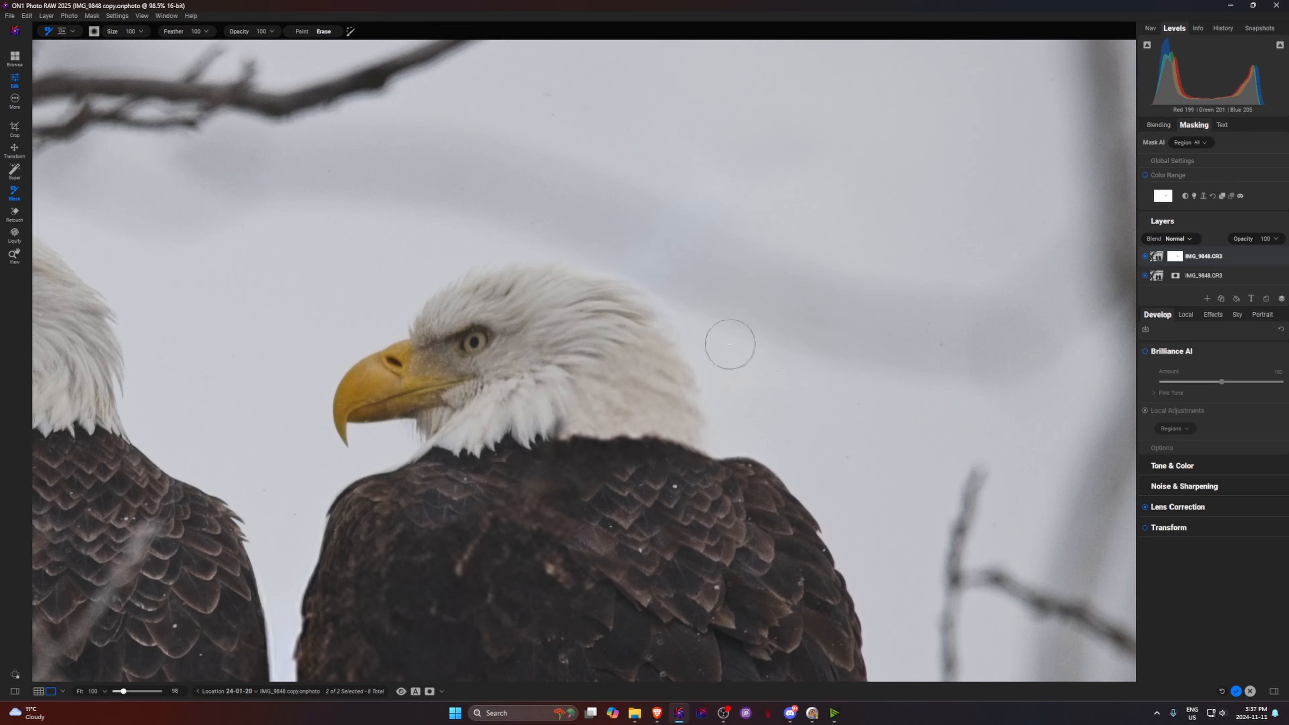
{"action": "mouse_move", "coordinate": [693, 460]}
{"action": "left_mouse_down"}
{"action": "mouse_move", "coordinate": [577, 447]}
{"action": "mouse_move", "coordinate": [786, 423]}
{"action": "left_mouse_up"}
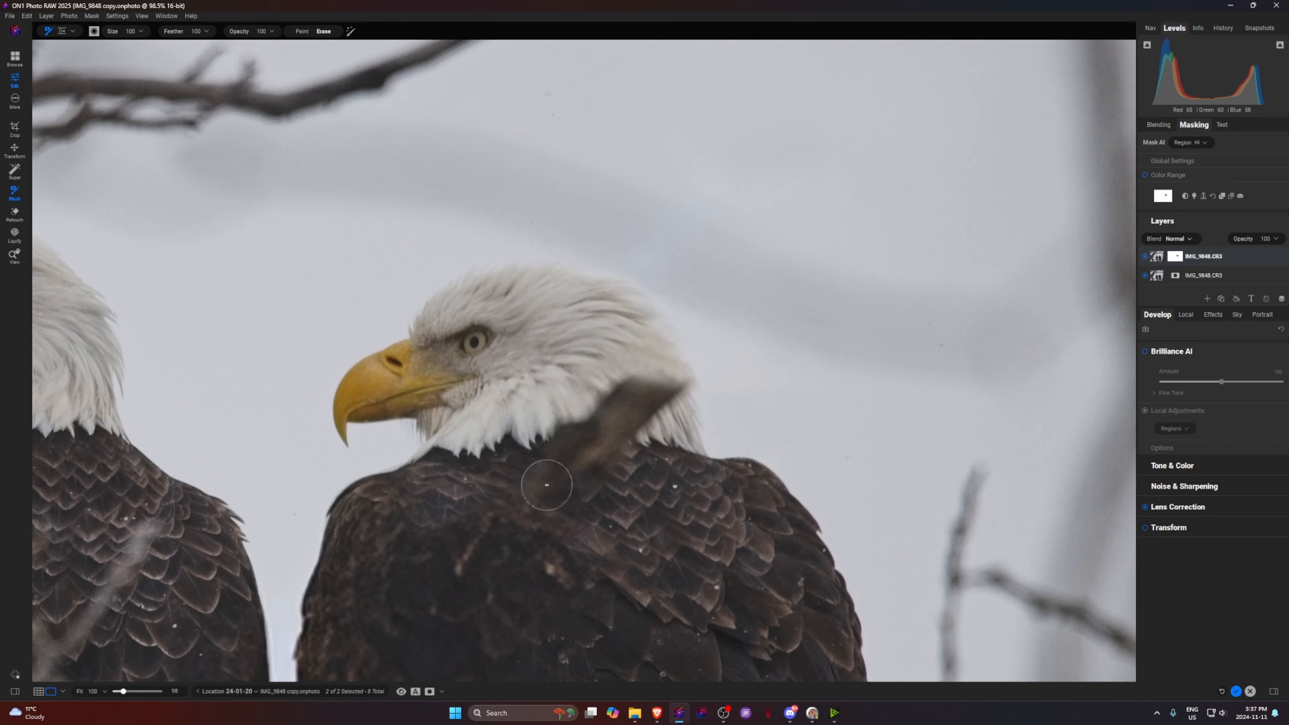
Reset the upper layer's mask and view the whole photo.
{"action": "right_click", "coordinate": [1175, 257]}
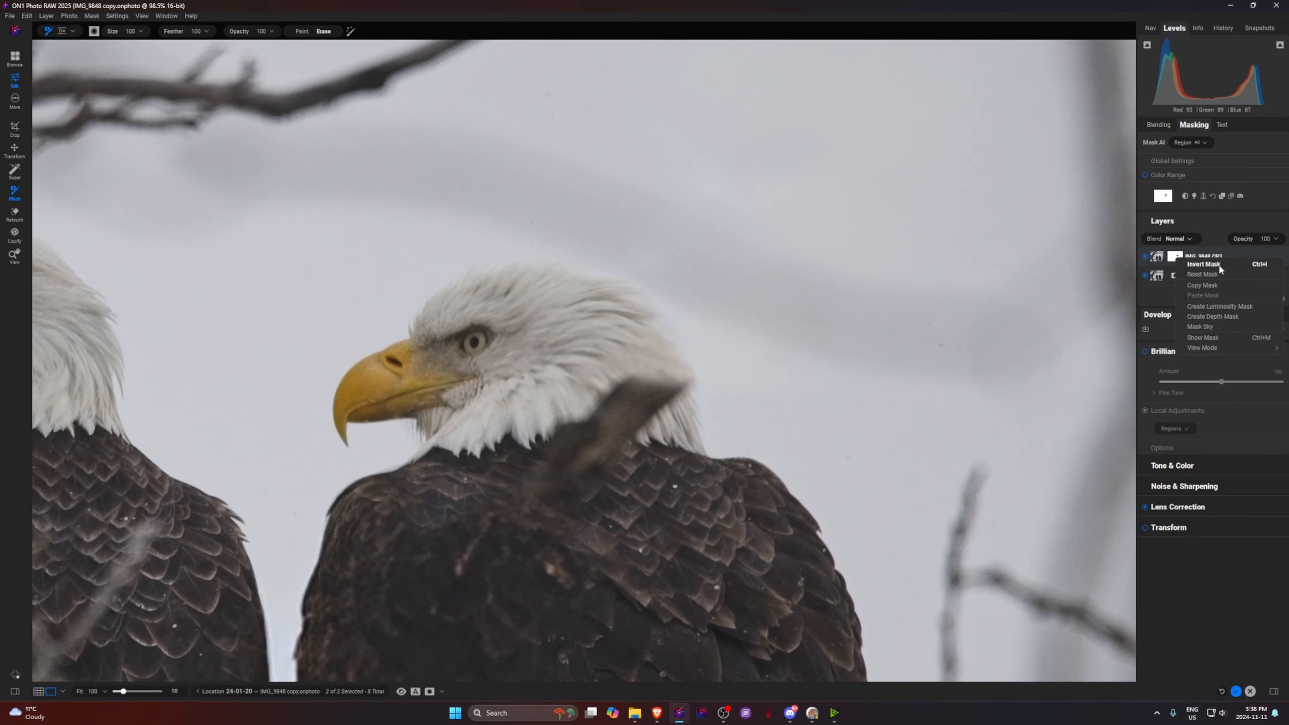
{"action": "left_click", "coordinate": [1217, 275]}
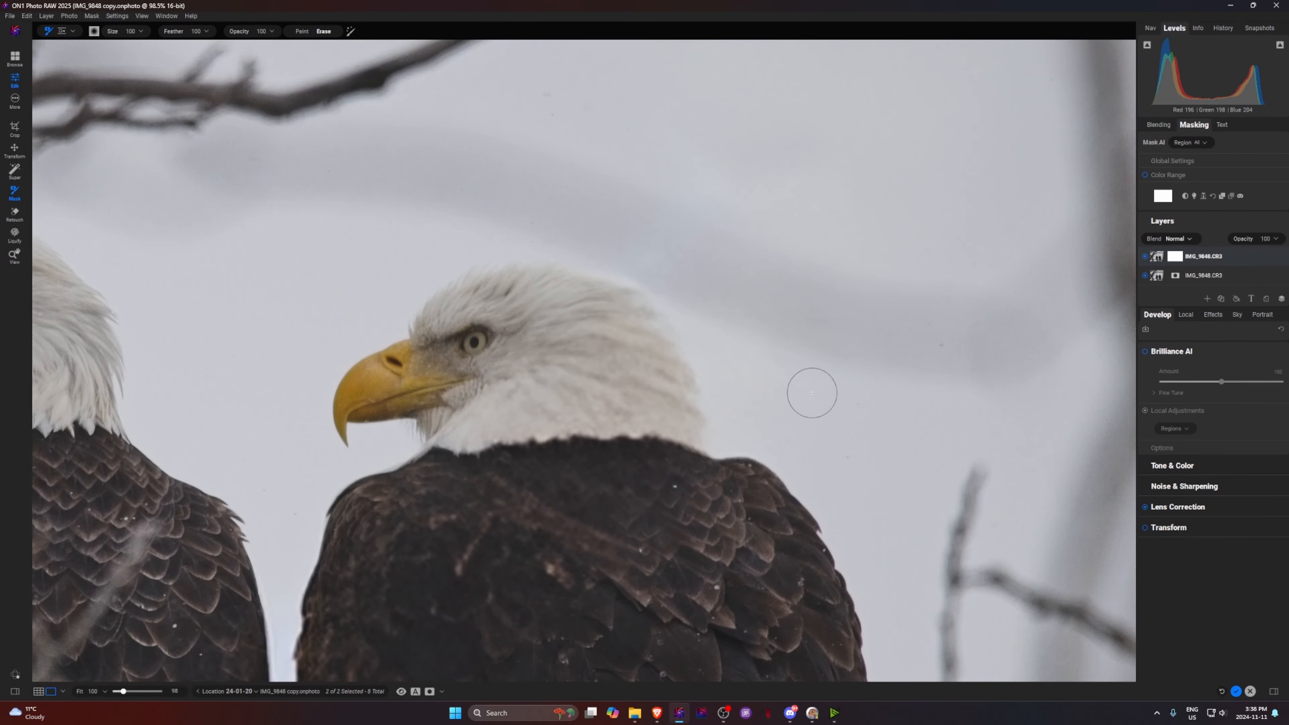
{"action": "key", "text": "z"}
{"action": "left_click", "coordinate": [668, 374]}
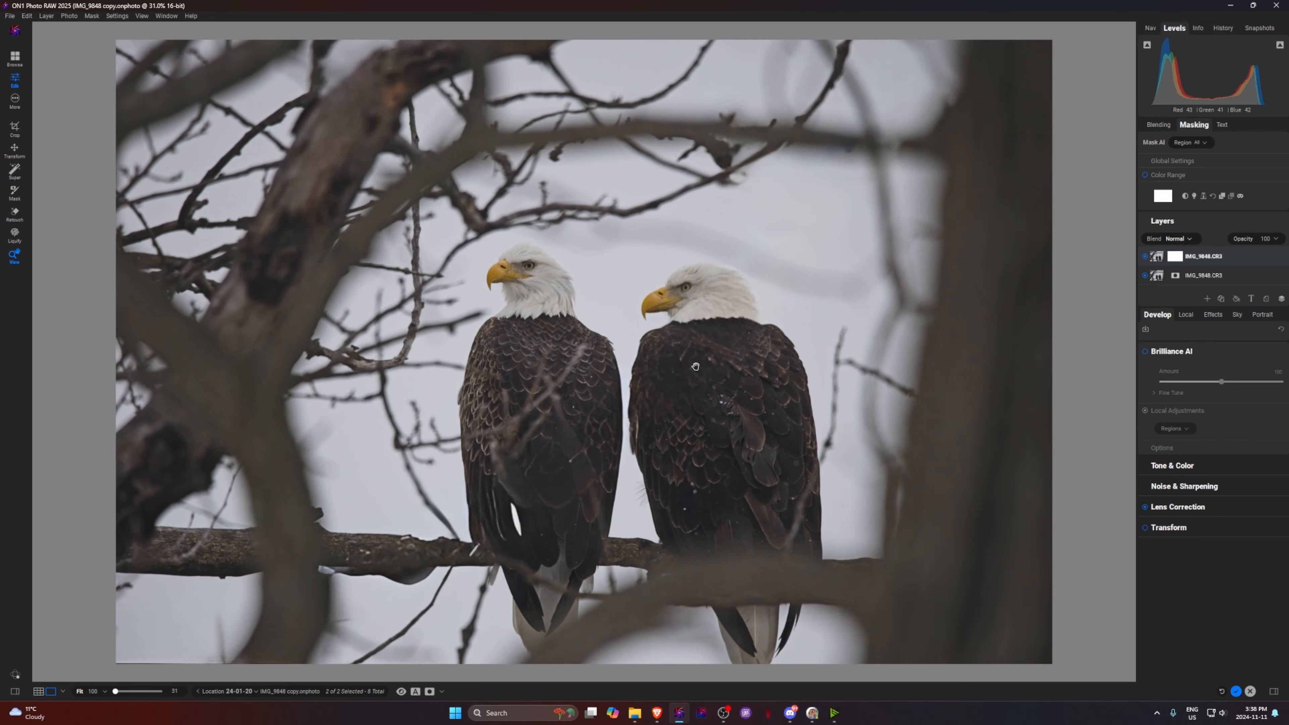
Switch to the Brave browser to view the Stability AI API Keys page, and return to ON1 Photo RAW.
{"action": "left_click", "coordinate": [657, 713]}
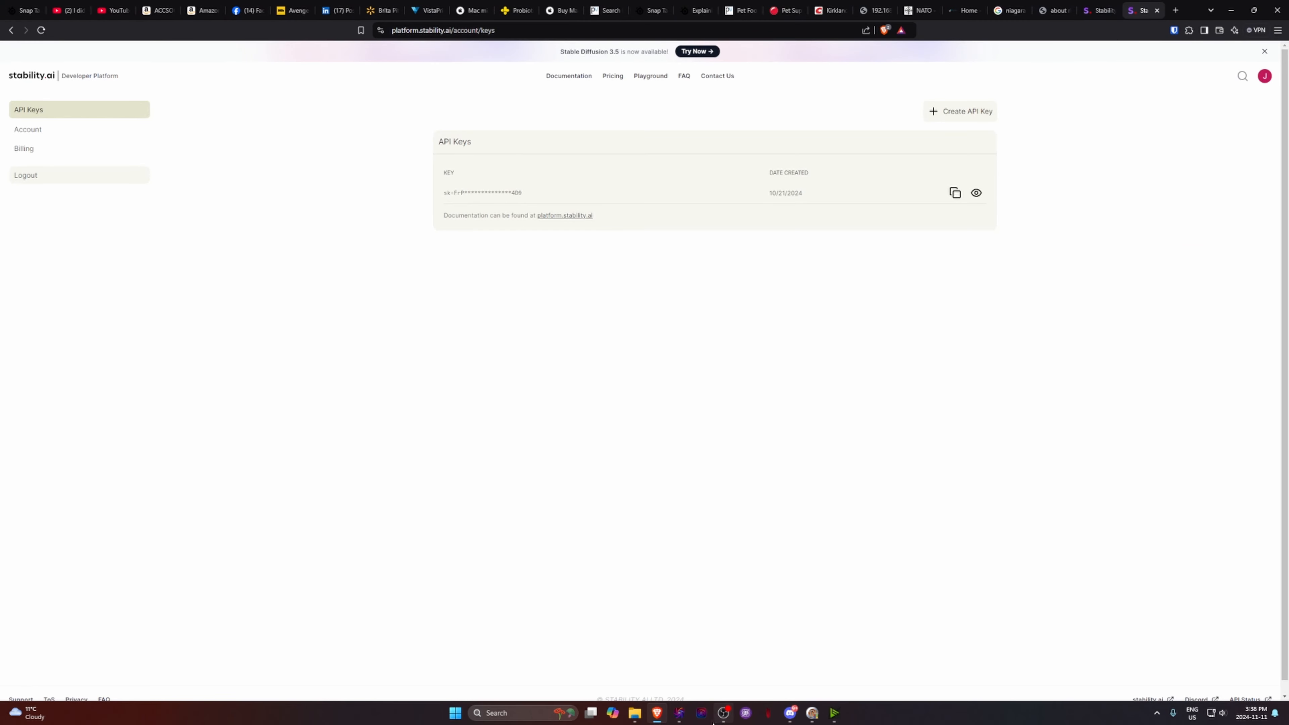
{"action": "left_click", "coordinate": [679, 713]}
{"action": "mouse_move", "coordinate": [659, 721]}
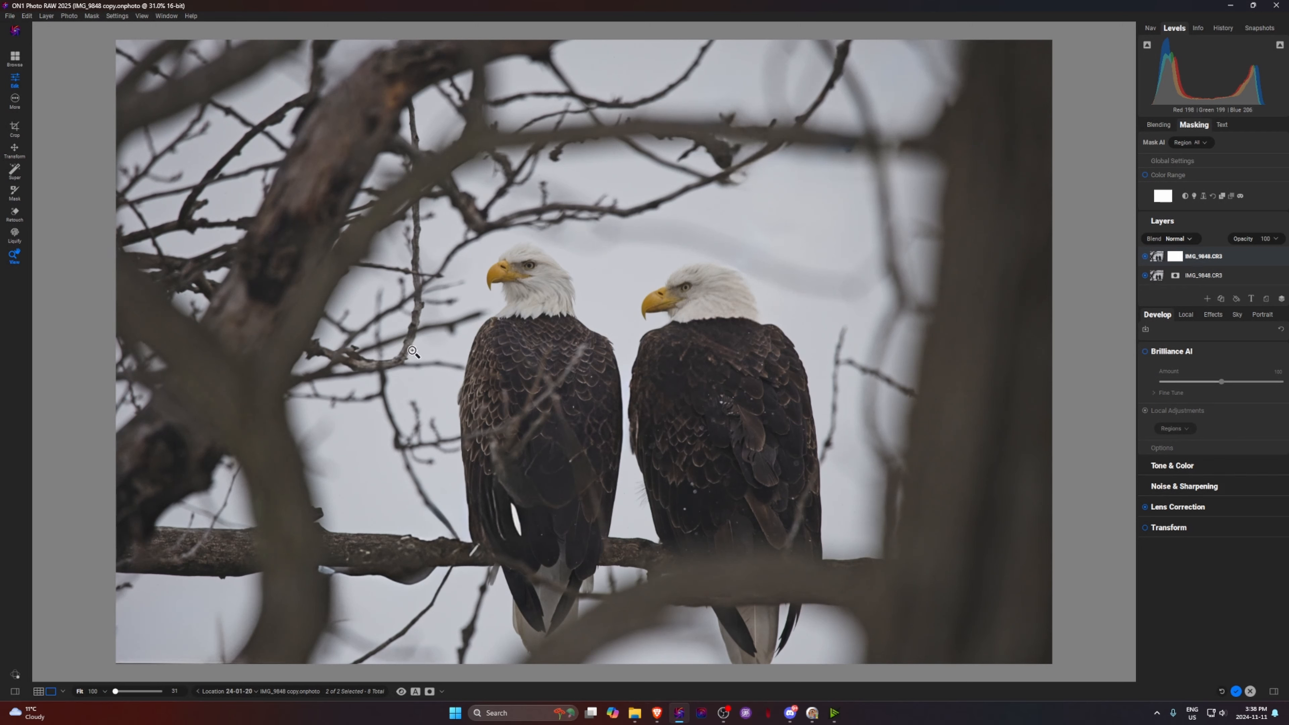
{"action": "left_click", "coordinate": [657, 713]}
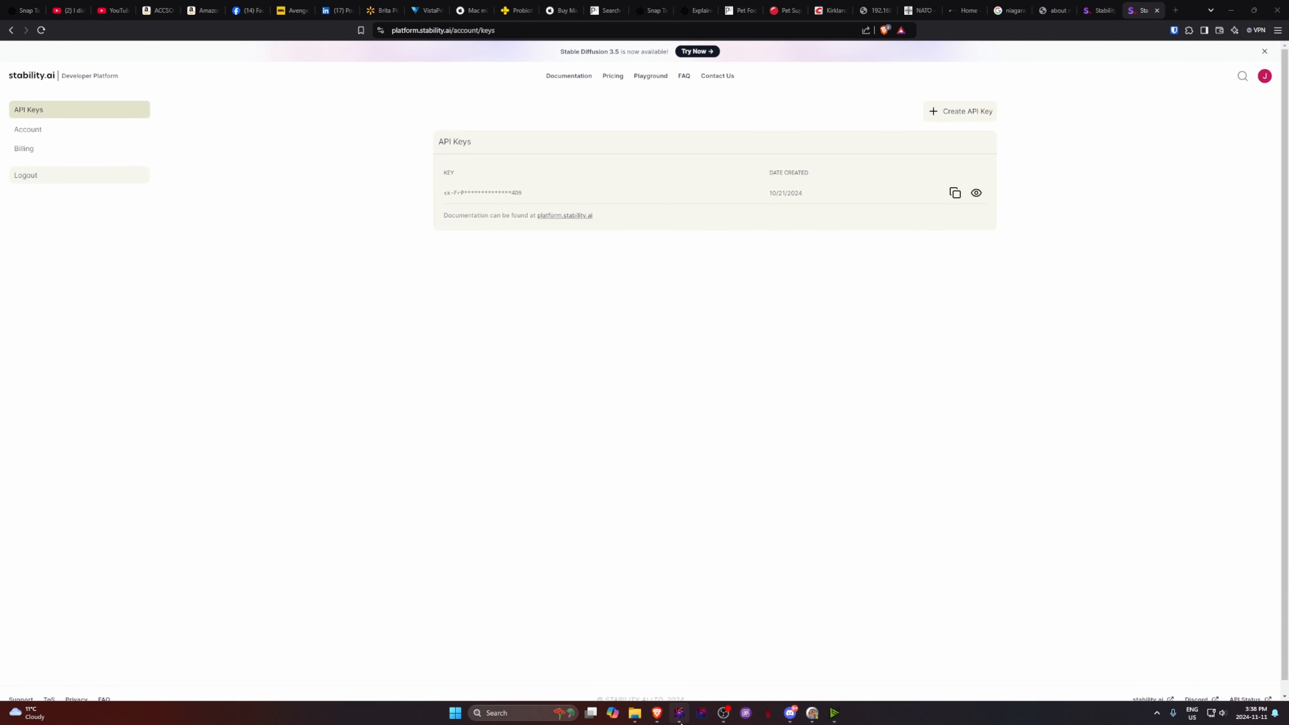
{"action": "left_click", "coordinate": [657, 714]}
Go back to the photo library and open the original IMG_9848.CR3 for editing.
{"action": "key", "text": "g"}
{"action": "left_click", "coordinate": [595, 637]}
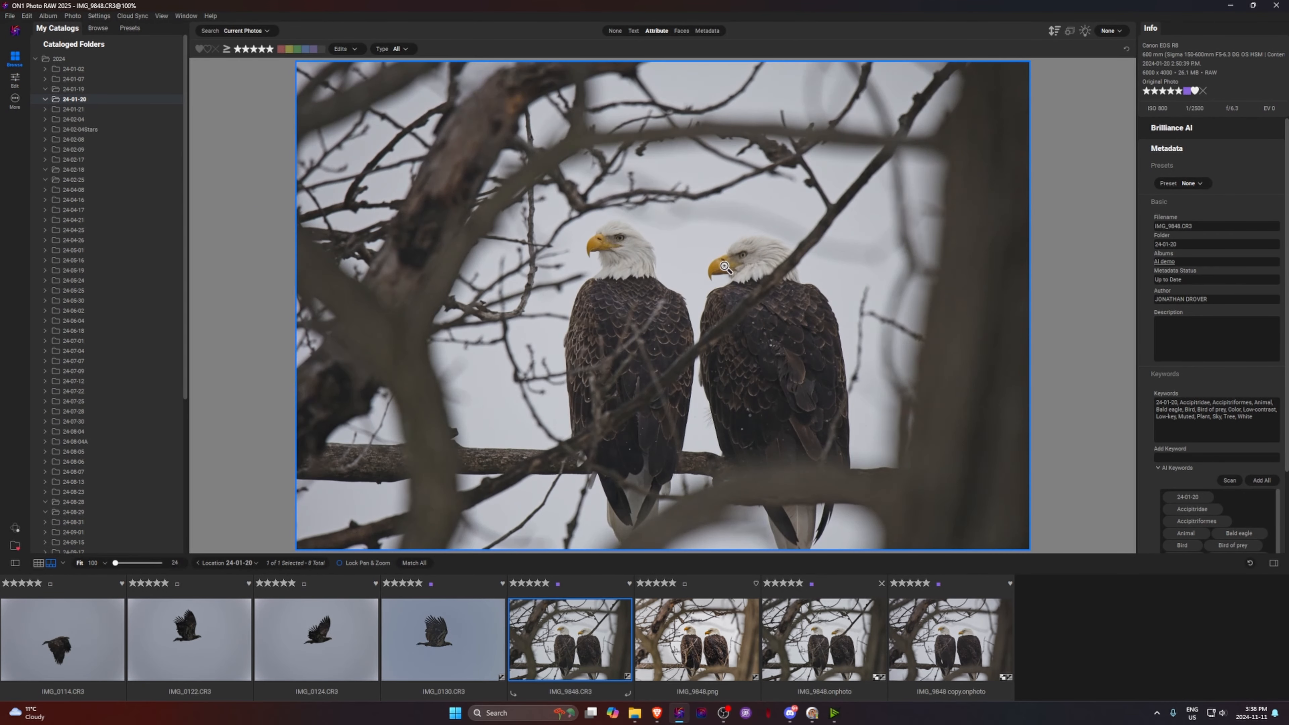
{"action": "key", "text": "e"}
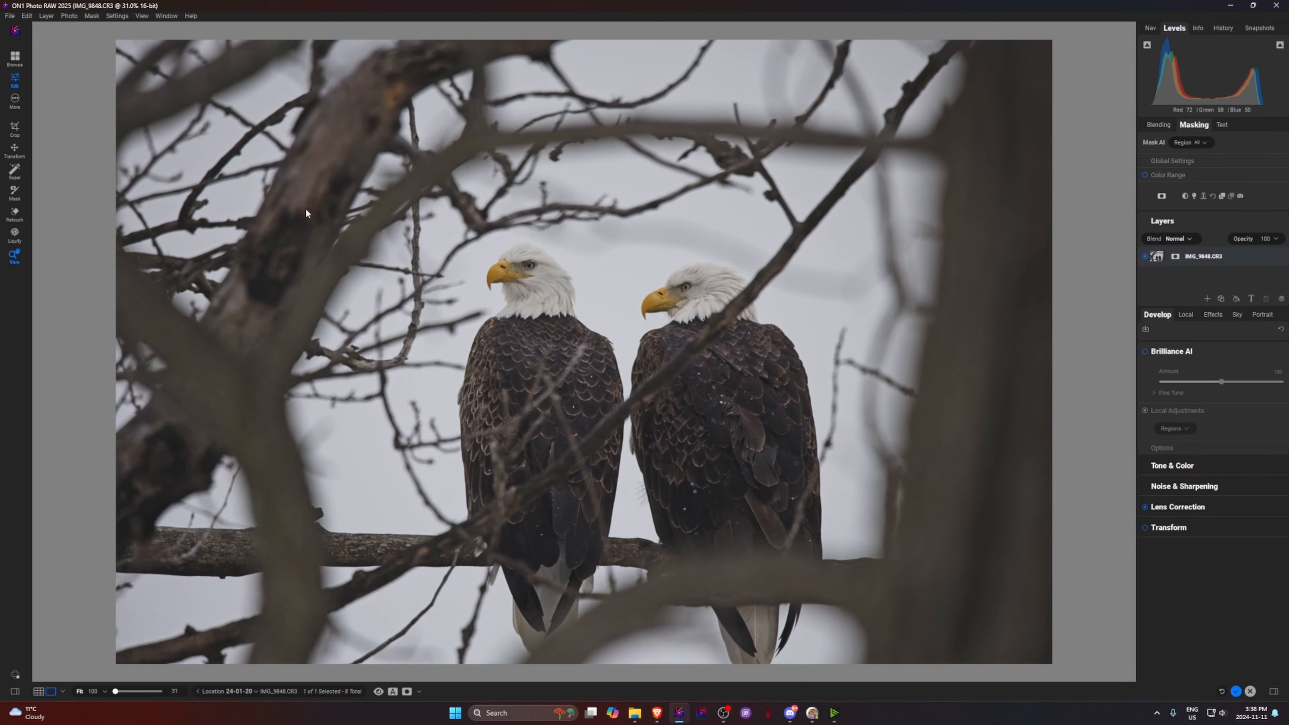
Start the generative erase retouch tool and open the API key field of its Stability AI model settings.
{"action": "key", "text": "r"}
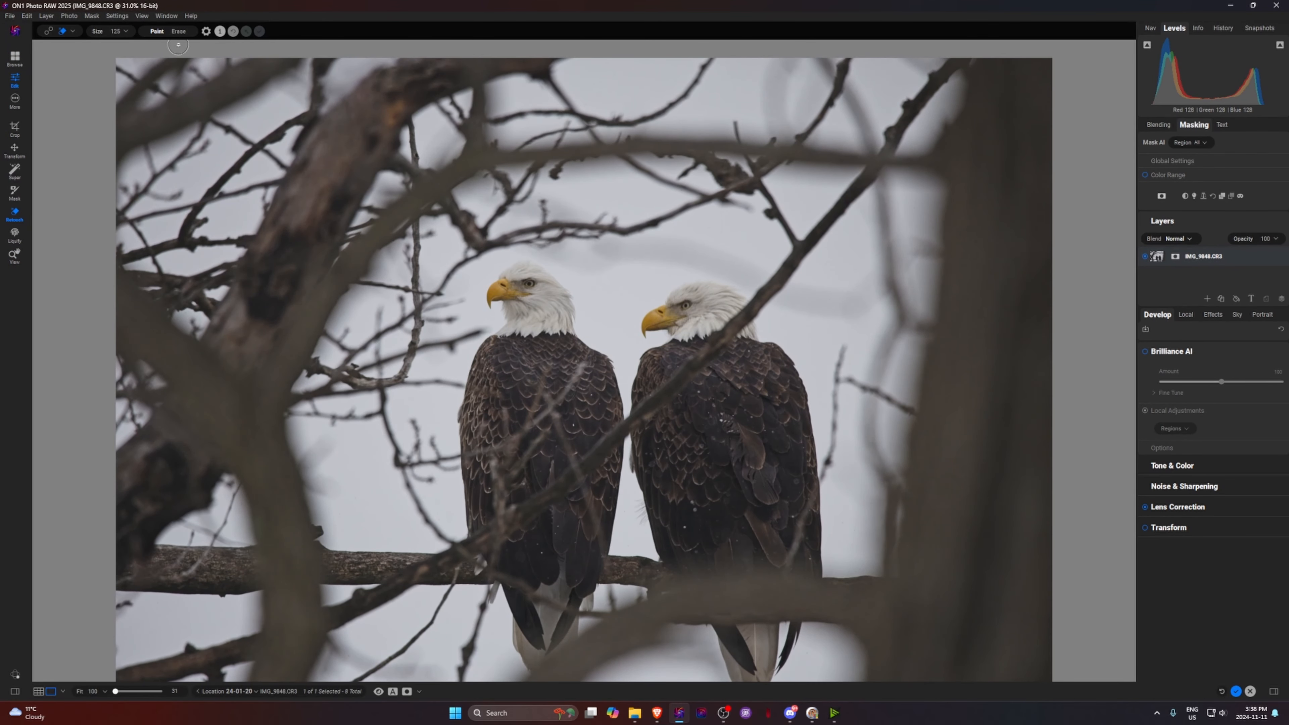
{"action": "left_click", "coordinate": [206, 32]}
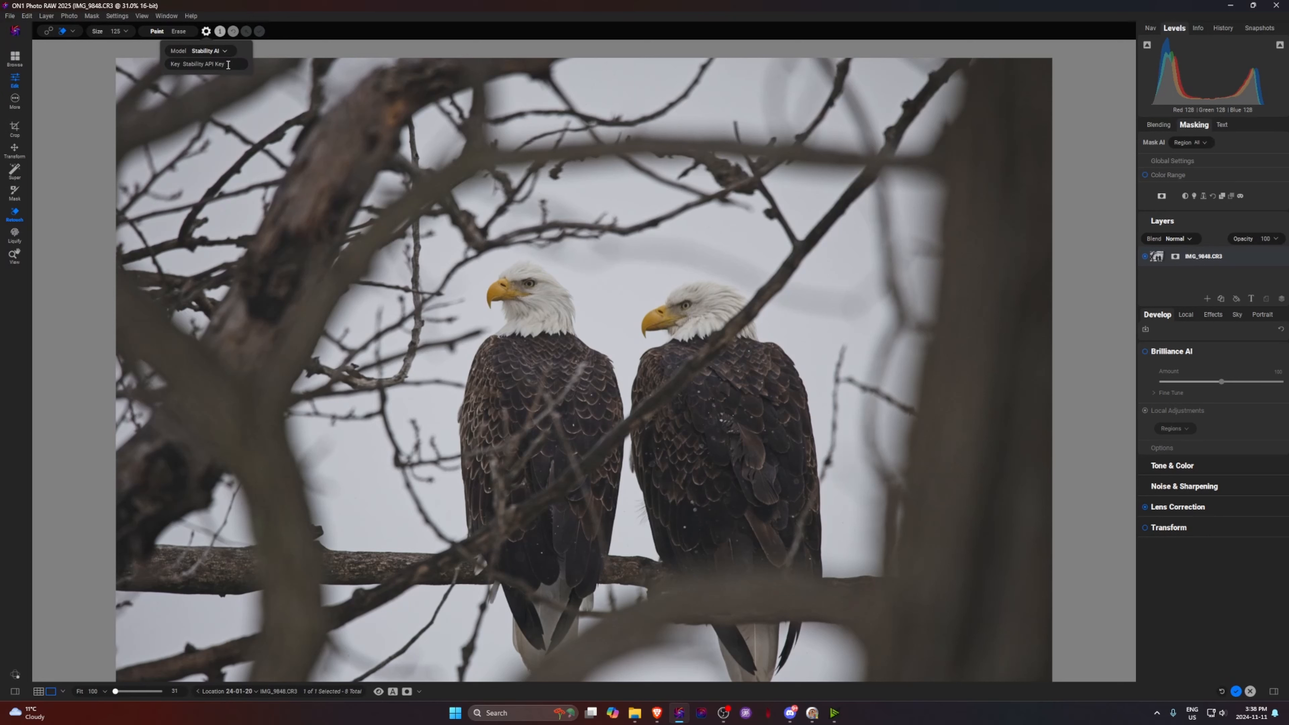
{"action": "left_click", "coordinate": [207, 61]}
Switch to the Brave browser and copy the API key from the account page of the Stability AI developer platform.
{"action": "key", "text": "alt+Tab"}
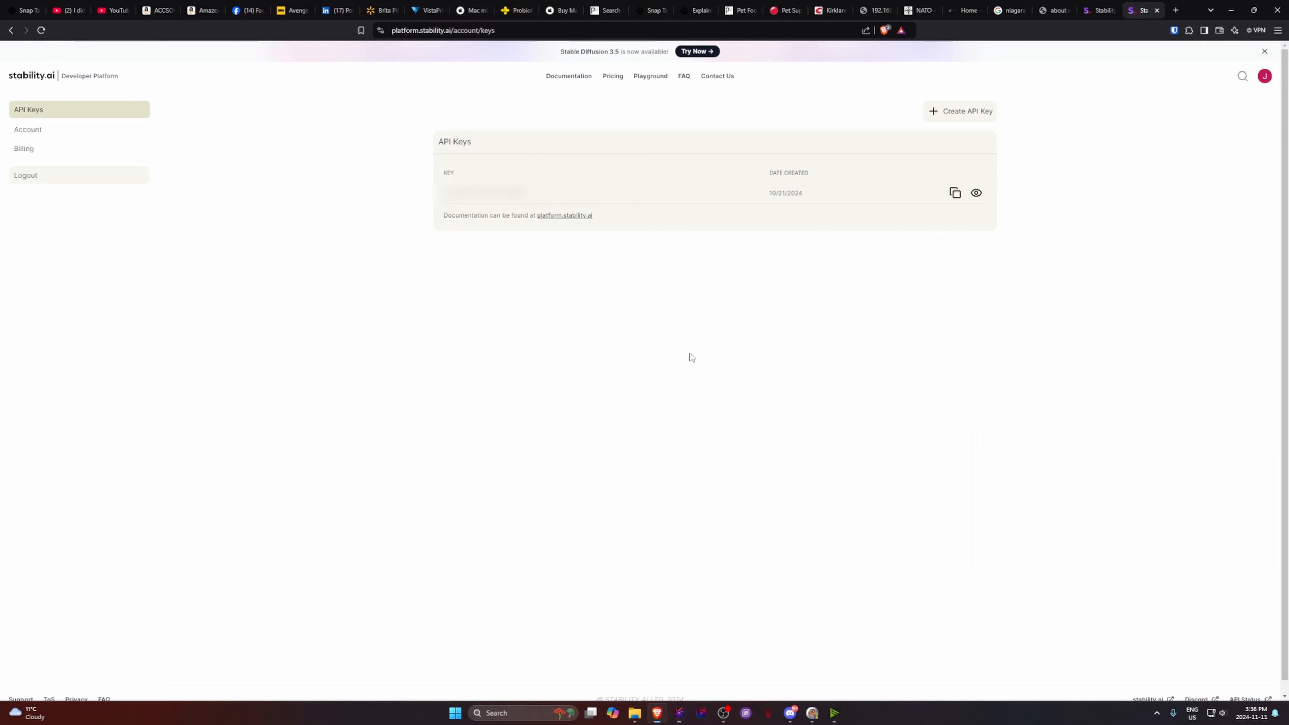
{"action": "left_click", "coordinate": [34, 81]}
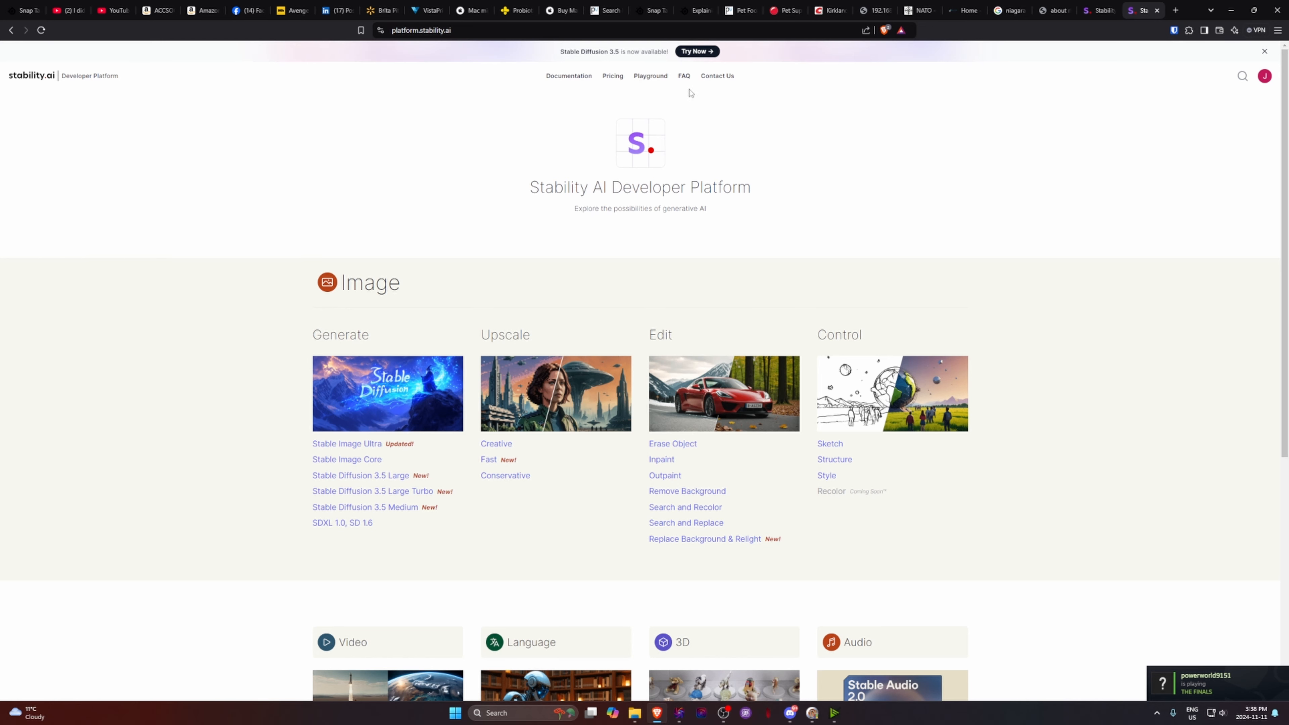
{"action": "left_click", "coordinate": [1265, 77]}
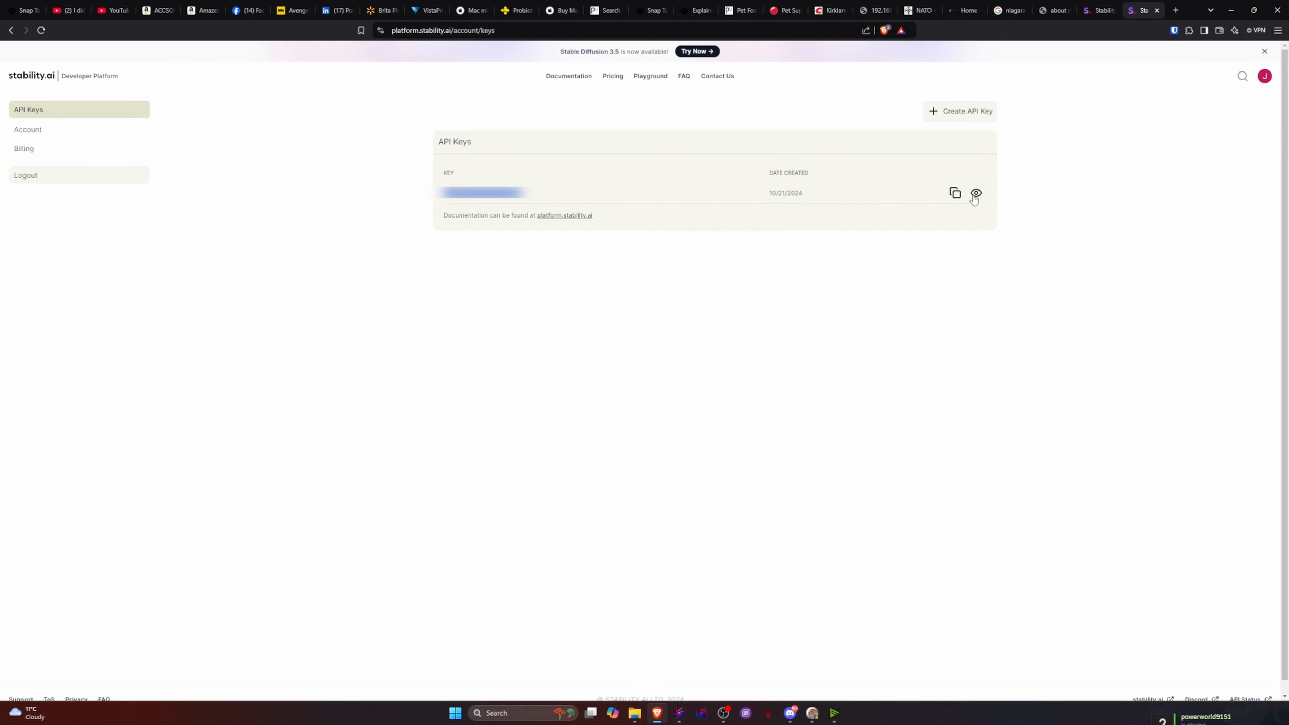
{"action": "left_click", "coordinate": [956, 198]}
Return to ON1 Photo RAW and paste the API key into the Stability AI model settings.
{"action": "key", "text": "alt+Tab"}
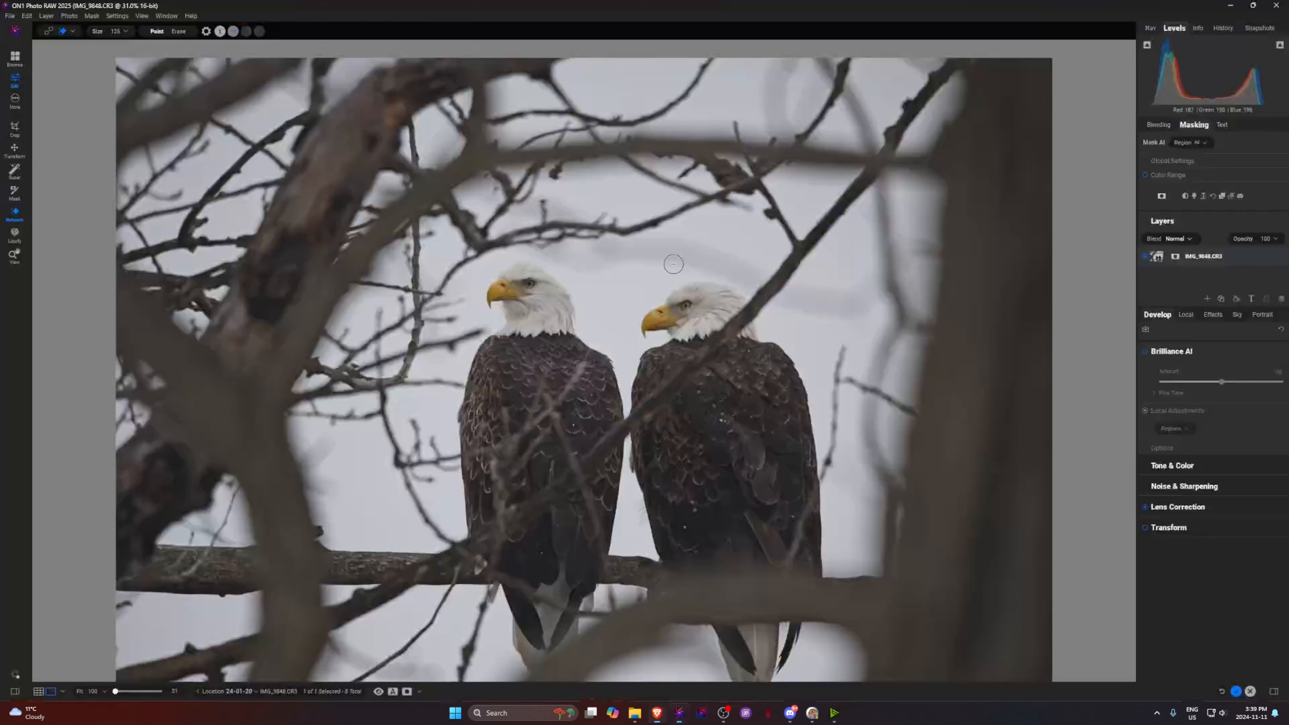
{"action": "left_click", "coordinate": [206, 31]}
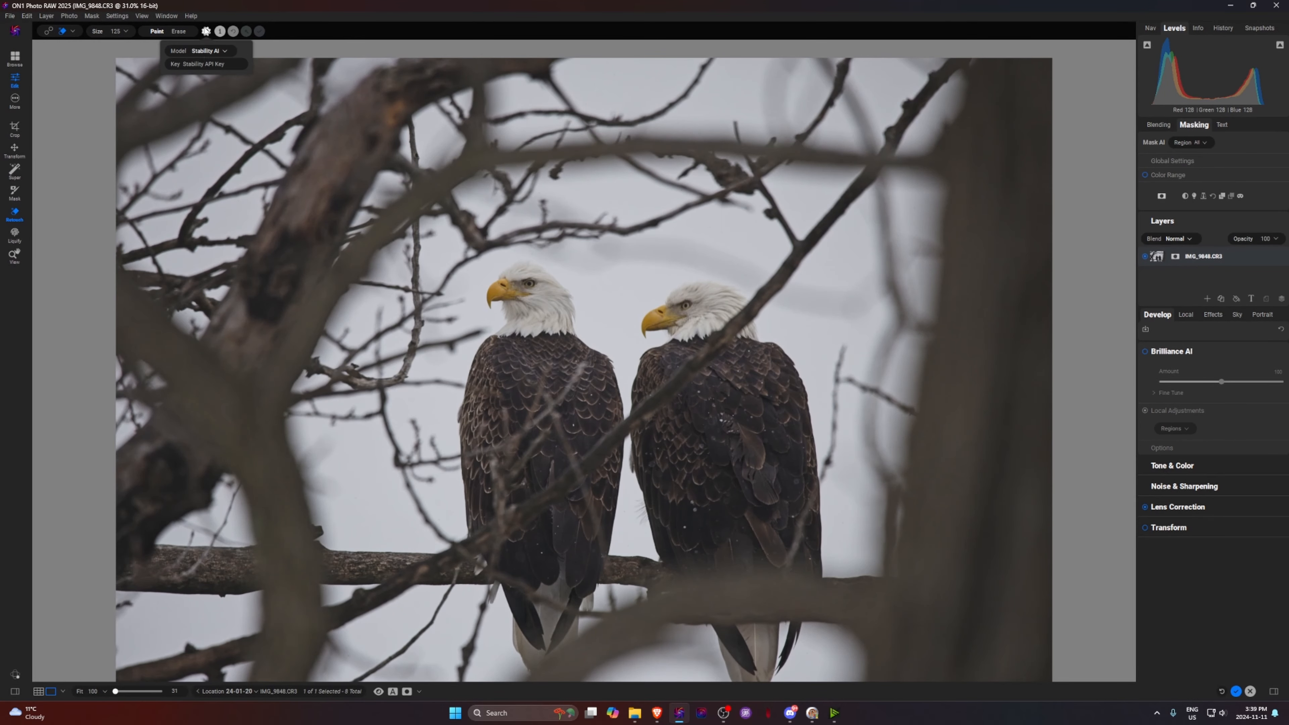
{"action": "left_click", "coordinate": [208, 64]}
{"action": "key", "text": "ctrl+v"}
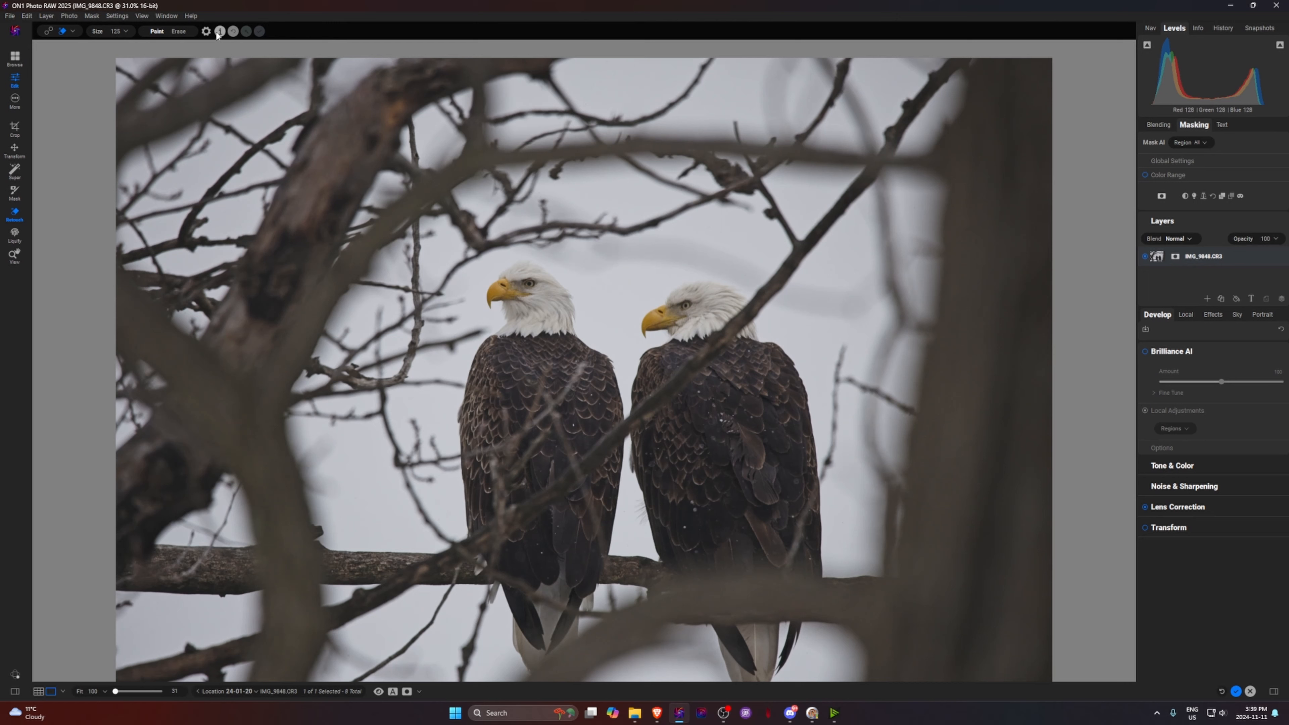
{"action": "left_click", "coordinate": [268, 43]}
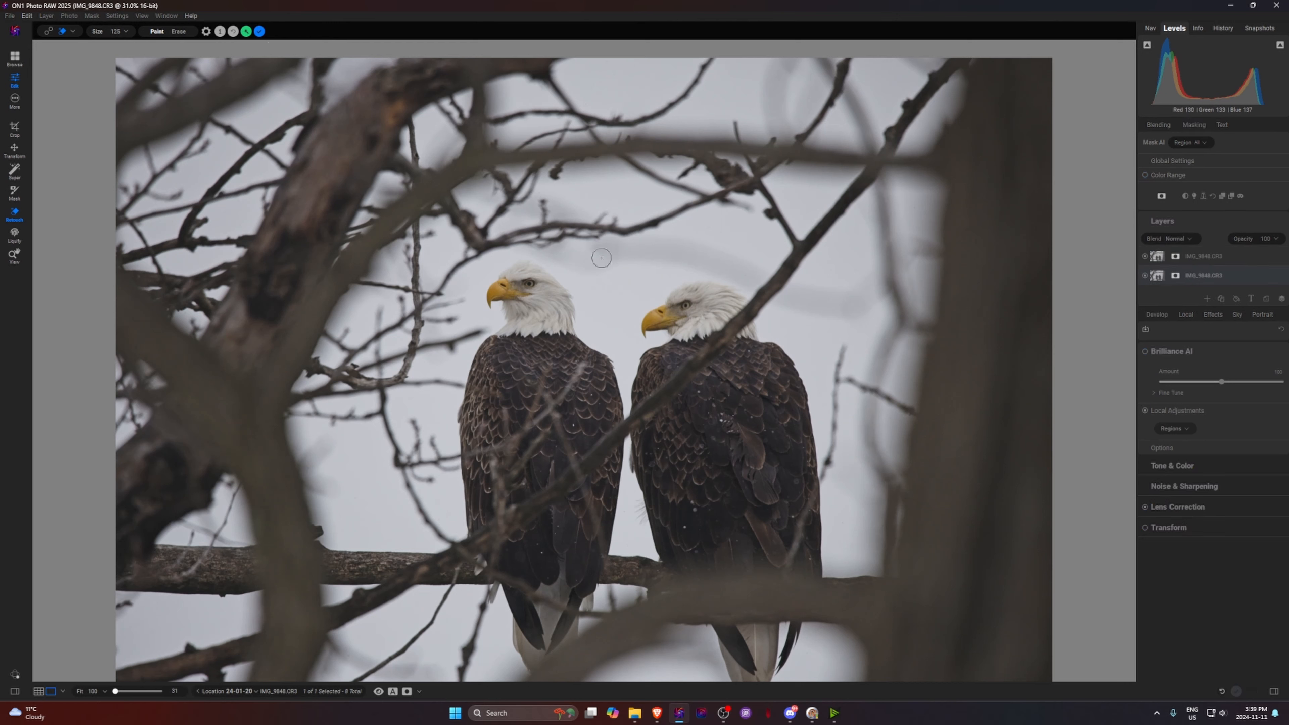
Paint the erase mask along the diagonal branch from the photo's upper right, across both eagles, to the lower left trunk.
{"action": "mouse_move", "coordinate": [961, 61]}
{"action": "left_mouse_down"}
{"action": "mouse_move", "coordinate": [771, 292]}
{"action": "mouse_move", "coordinate": [676, 370]}
{"action": "mouse_move", "coordinate": [708, 376]}
{"action": "mouse_move", "coordinate": [675, 374]}
{"action": "mouse_move", "coordinate": [716, 347]}
{"action": "mouse_move", "coordinate": [545, 501]}
{"action": "mouse_move", "coordinate": [326, 617]}
{"action": "mouse_move", "coordinate": [395, 581]}
{"action": "left_mouse_up"}
{"action": "mouse_move", "coordinate": [441, 542]}
{"action": "left_mouse_down"}
{"action": "mouse_move", "coordinate": [476, 523]}
{"action": "mouse_move", "coordinate": [456, 541]}
{"action": "mouse_move", "coordinate": [487, 536]}
{"action": "mouse_move", "coordinate": [502, 556]}
{"action": "mouse_move", "coordinate": [321, 644]}
{"action": "left_mouse_up"}
{"action": "key", "text": "x"}
{"action": "key", "text": "x"}
{"action": "left_click_drag", "start_coordinate": [399, 589], "coordinate": [379, 595]}
{"action": "key", "text": "x"}
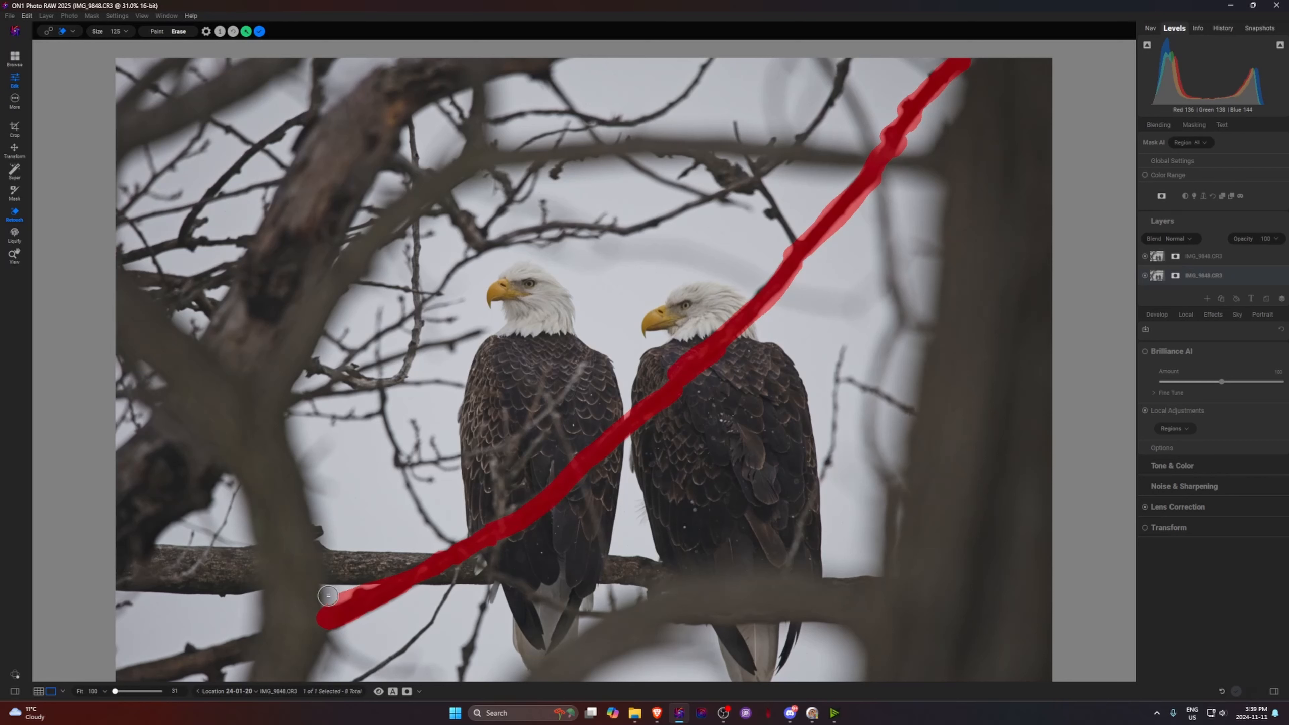
{"action": "key", "text": "x"}
Reduce the brush size to 80 and mask the branch's continuation beyond the trunk in the photo's lower left corner.
{"action": "scroll", "coordinate": [384, 605], "scroll_direction": "left", "scroll_amount": 4}
{"action": "scroll", "coordinate": [493, 615], "scroll_direction": "right", "scroll_amount": 5}
{"action": "scroll", "coordinate": [396, 604], "scroll_direction": "up", "scroll_amount": 3}
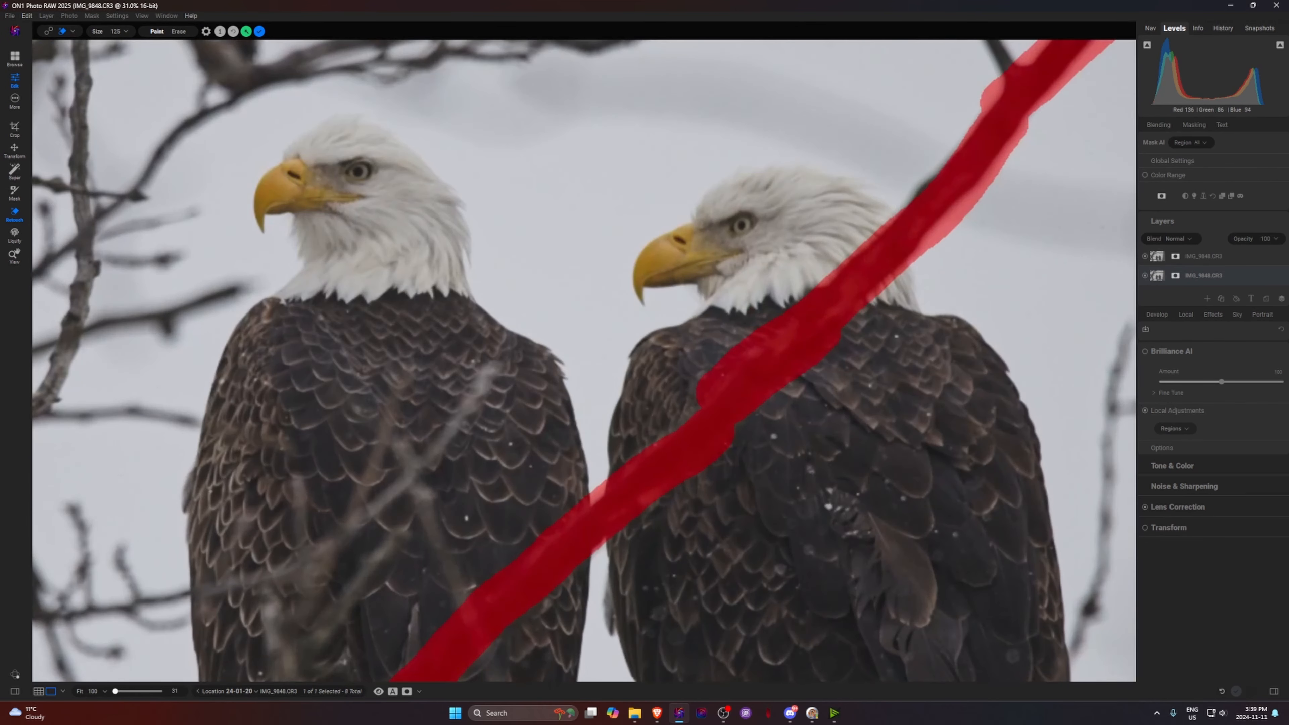
{"action": "scroll", "coordinate": [366, 573], "scroll_direction": "down", "scroll_amount": 8}
{"action": "scroll", "coordinate": [367, 573], "scroll_direction": "left", "scroll_amount": 9}
{"action": "key", "text": "bracketleft"}
{"action": "key", "text": "bracketleft"}
{"action": "key", "text": "bracketleft"}
{"action": "left_click_drag", "start_coordinate": [87, 485], "coordinate": [432, 397]}
{"action": "left_click_drag", "start_coordinate": [437, 430], "coordinate": [323, 500]}
{"action": "scroll", "coordinate": [782, 287], "scroll_direction": "down", "scroll_amount": 3}
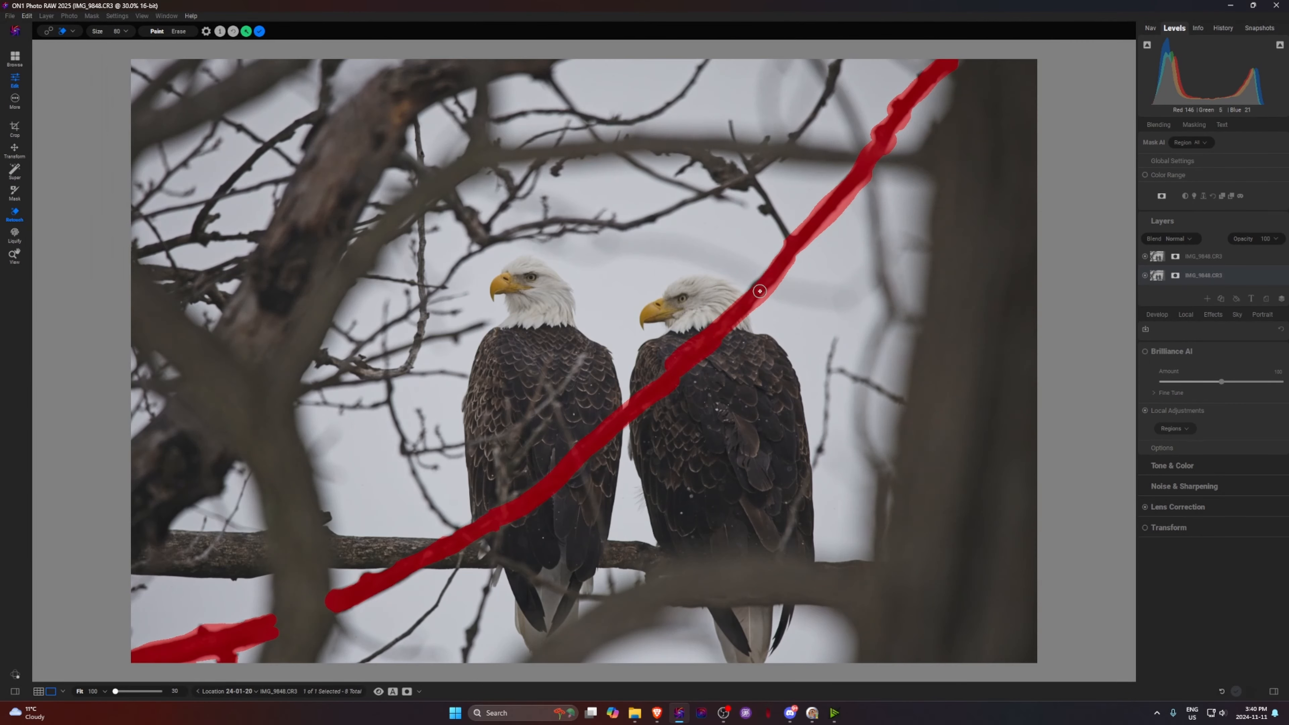
Reduce the brush size to 30 and refine the mask's edges along the branch where it crosses the eagles.
{"action": "scroll", "coordinate": [579, 439], "scroll_direction": "up", "scroll_amount": 4}
{"action": "key", "text": "bracketleft"}
{"action": "key", "text": "bracketleft"}
{"action": "key", "text": "bracketleft"}
{"action": "key", "text": "bracketleft"}
{"action": "key", "text": "bracketleft"}
{"action": "key", "text": "x"}
{"action": "left_click_drag", "start_coordinate": [765, 264], "coordinate": [1003, 49]}
{"action": "left_click_drag", "start_coordinate": [1002, 122], "coordinate": [725, 354]}
{"action": "left_click_drag", "start_coordinate": [1068, 58], "coordinate": [929, 175]}
{"action": "left_click_drag", "start_coordinate": [763, 320], "coordinate": [691, 340]}
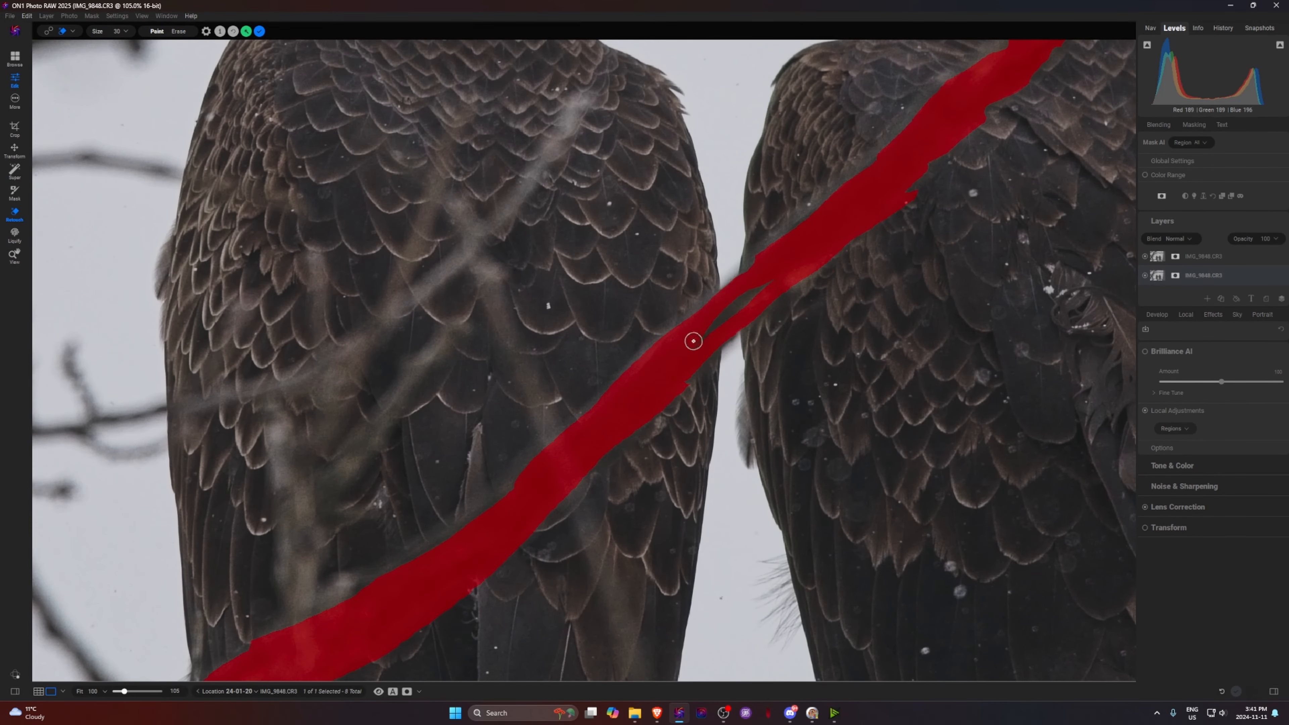
Refine the mask further along the upper part of the branch, from the right eagle towards the photo's upper right.
{"action": "scroll", "coordinate": [710, 335], "scroll_direction": "up", "scroll_amount": 9}
{"action": "scroll", "coordinate": [711, 335], "scroll_direction": "right", "scroll_amount": 9}
{"action": "left_click_drag", "start_coordinate": [477, 622], "coordinate": [992, 48]}
{"action": "left_click_drag", "start_coordinate": [781, 304], "coordinate": [957, 94]}
{"action": "mouse_move", "coordinate": [558, 464]}
{"action": "left_mouse_down"}
{"action": "mouse_move", "coordinate": [868, 124]}
{"action": "mouse_move", "coordinate": [723, 274]}
{"action": "left_mouse_up"}
{"action": "scroll", "coordinate": [723, 274], "scroll_direction": "up", "scroll_amount": 8}
{"action": "left_click_drag", "start_coordinate": [1089, 45], "coordinate": [926, 281]}
Extend the mask over the thin twig rising from the branch above the right eagle.
{"action": "key", "text": "x"}
{"action": "left_click_drag", "start_coordinate": [693, 538], "coordinate": [609, 388]}
{"action": "left_click_drag", "start_coordinate": [492, 126], "coordinate": [574, 317]}
Touch up the remaining mask along the branch and run the generative erase with Stability AI.
{"action": "key", "text": "x"}
{"action": "scroll", "coordinate": [574, 317], "scroll_direction": "down", "scroll_amount": 4}
{"action": "scroll", "coordinate": [710, 285], "scroll_direction": "up", "scroll_amount": 4}
{"action": "left_click_drag", "start_coordinate": [633, 553], "coordinate": [772, 393]}
{"action": "scroll", "coordinate": [302, 518], "scroll_direction": "down", "scroll_amount": 4}
{"action": "key", "text": "x"}
{"action": "scroll", "coordinate": [301, 518], "scroll_direction": "up", "scroll_amount": 4}
{"action": "left_click_drag", "start_coordinate": [345, 277], "coordinate": [181, 329]}
{"action": "scroll", "coordinate": [376, 274], "scroll_direction": "down", "scroll_amount": 4}
{"action": "scroll", "coordinate": [584, 360], "scroll_direction": "up", "scroll_amount": 4}
{"action": "mouse_move", "coordinate": [893, 421]}
{"action": "left_mouse_down"}
{"action": "mouse_move", "coordinate": [882, 352]}
{"action": "mouse_move", "coordinate": [931, 292]}
{"action": "left_mouse_up"}
{"action": "scroll", "coordinate": [931, 292], "scroll_direction": "up", "scroll_amount": 8}
{"action": "scroll", "coordinate": [580, 431], "scroll_direction": "down", "scroll_amount": 4}
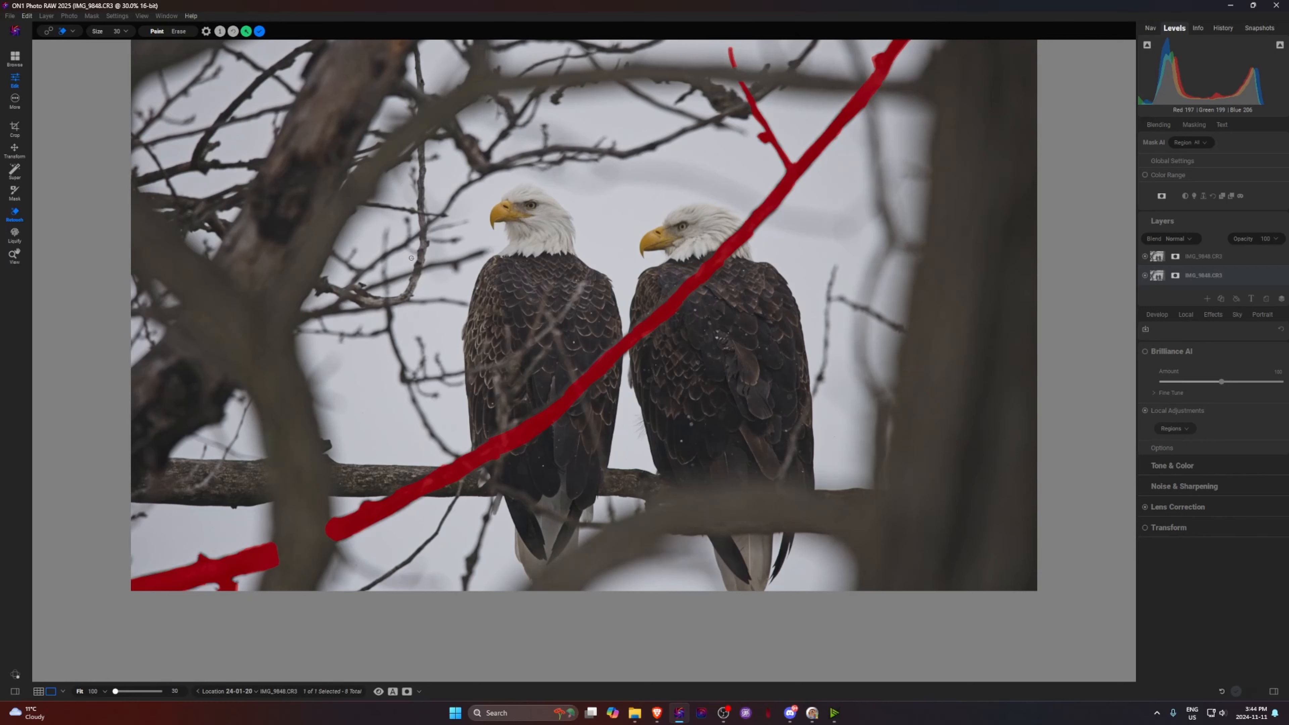
{"action": "left_click", "coordinate": [245, 34]}
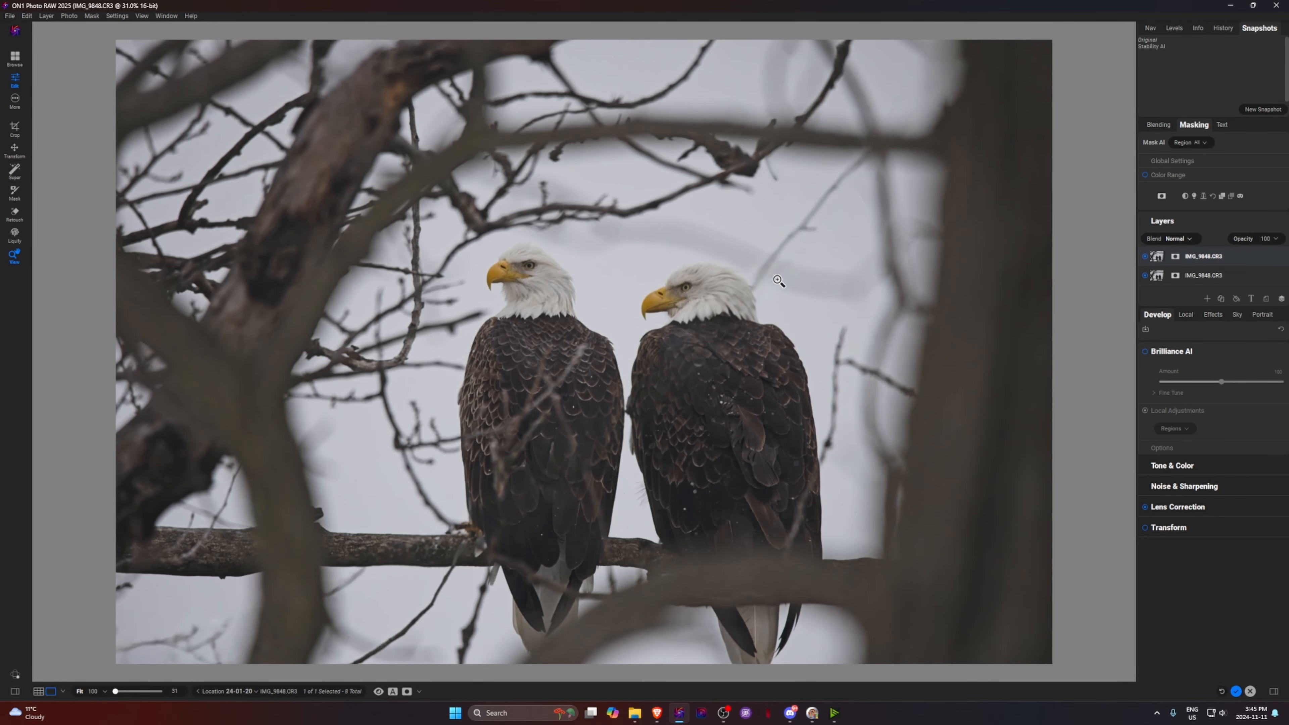
Examine the Stability AI result at 100% on both eagles' backs and around the right eagle's head.
{"action": "left_click", "coordinate": [740, 290]}
{"action": "left_click_drag", "start_coordinate": [681, 279], "coordinate": [747, 195]}
{"action": "left_click_drag", "start_coordinate": [678, 354], "coordinate": [797, 201]}
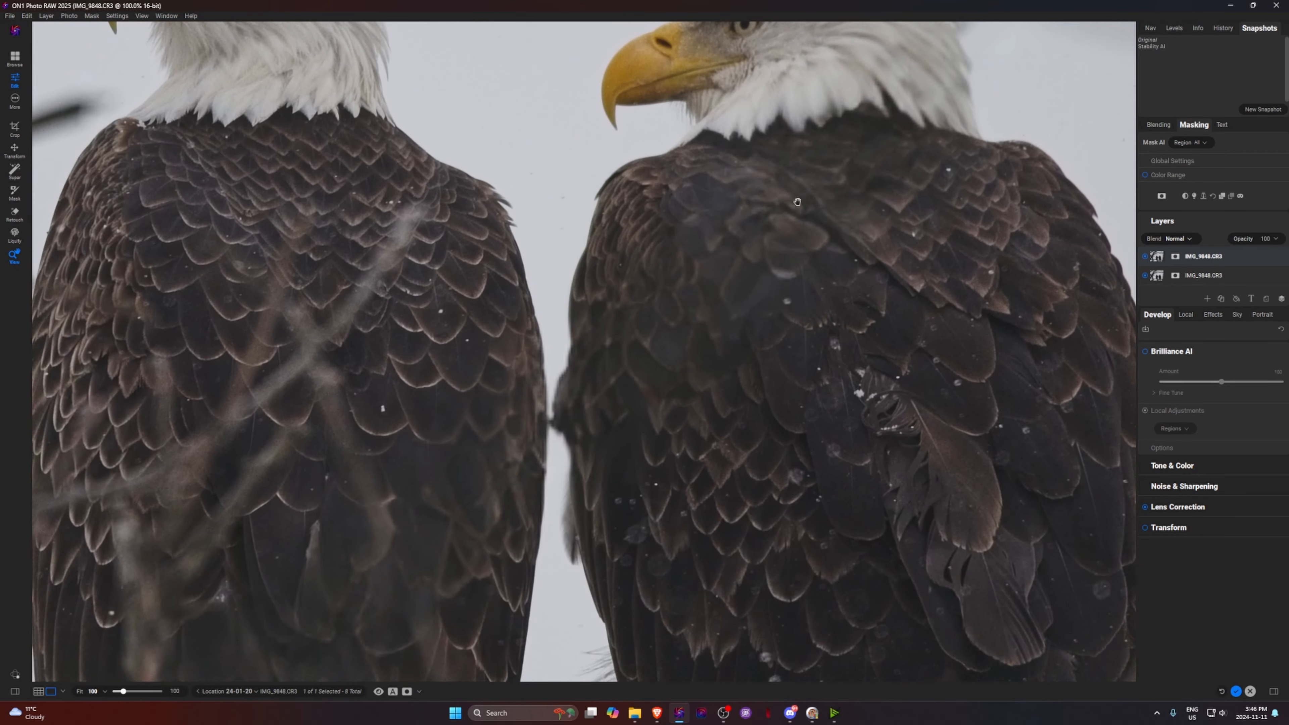
{"action": "left_click_drag", "start_coordinate": [663, 339], "coordinate": [676, 446]}
{"action": "left_click_drag", "start_coordinate": [827, 248], "coordinate": [765, 373]}
{"action": "left_click_drag", "start_coordinate": [773, 295], "coordinate": [766, 309]}
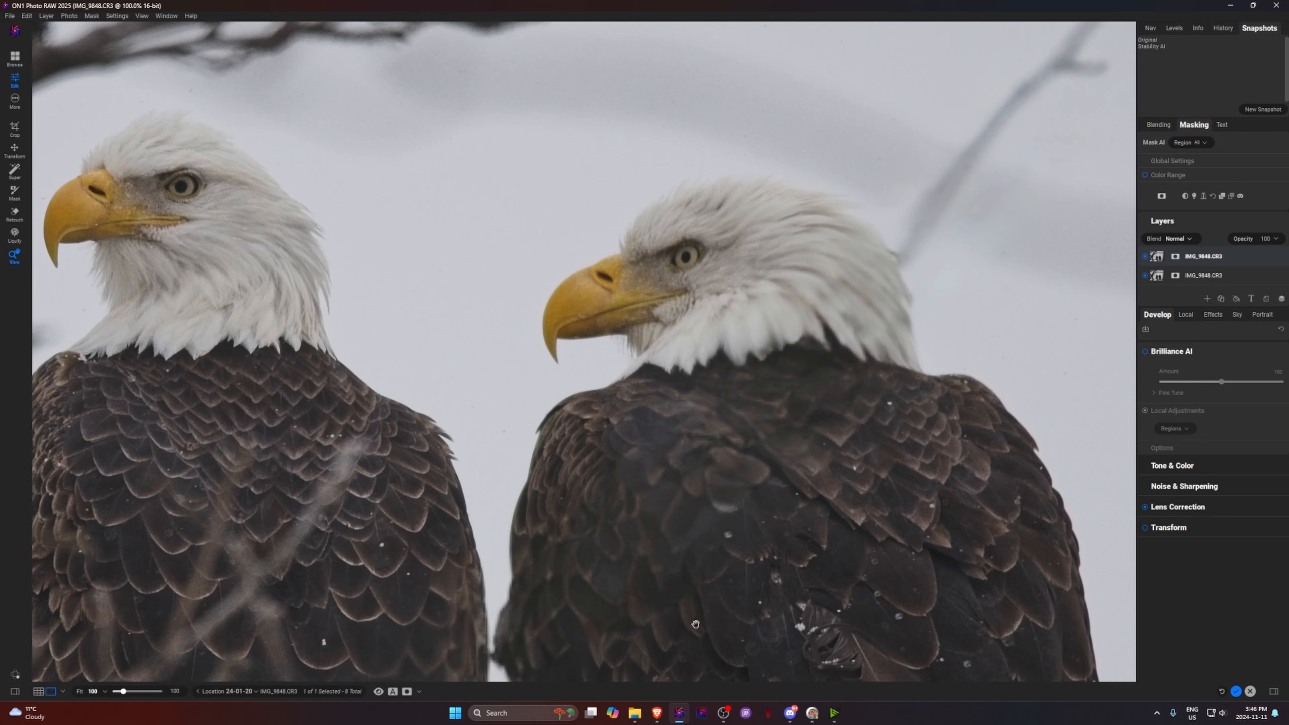
Compare IMG_9848 copy.onphoto and IMG_9848 copy1.onphoto side by side, examining the right eagle up close in both versions.
{"action": "key", "text": "g"}
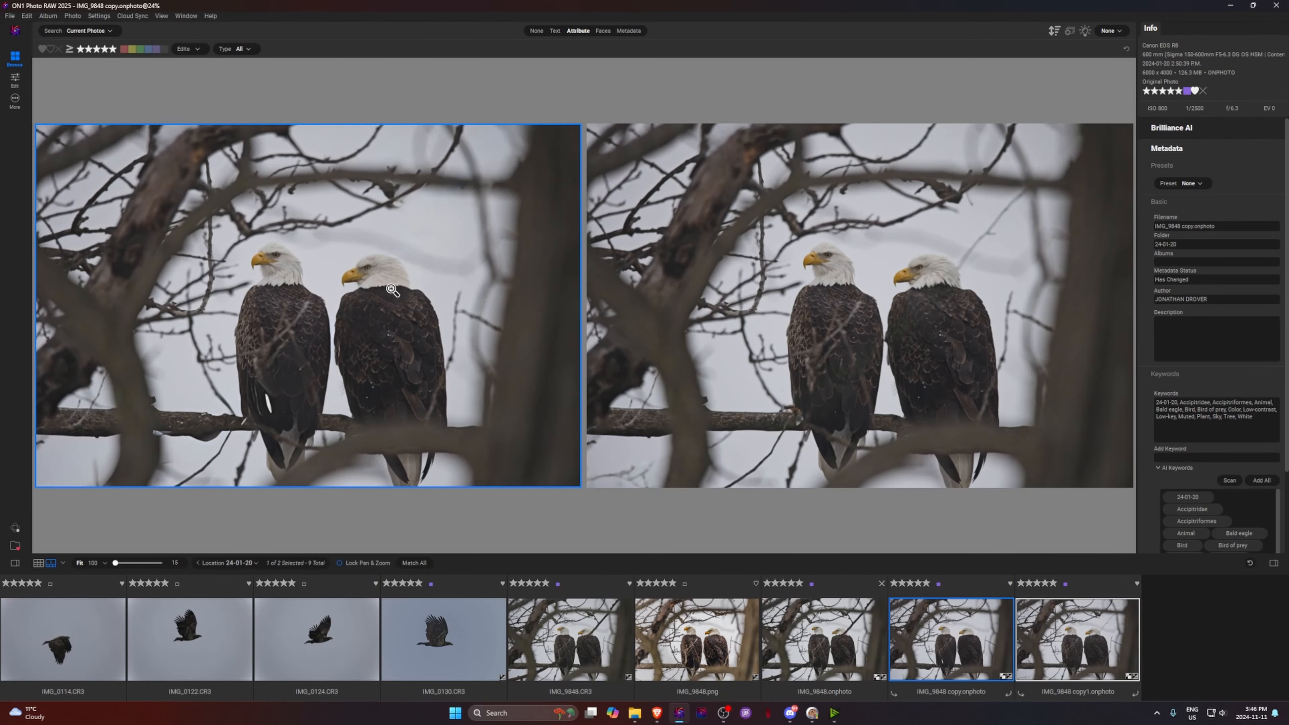
{"action": "left_click", "coordinate": [391, 290]}
{"action": "left_click", "coordinate": [944, 283]}
{"action": "left_click", "coordinate": [945, 285]}
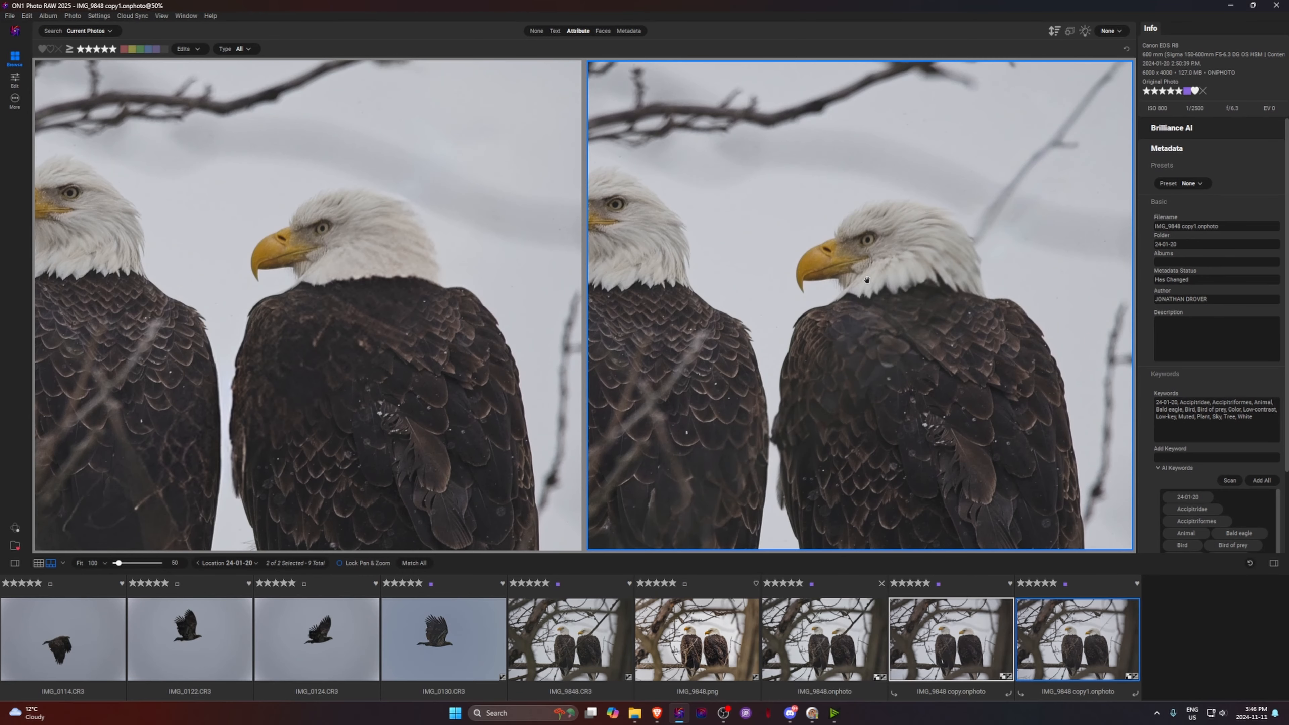
{"action": "left_click", "coordinate": [884, 278]}
{"action": "left_click", "coordinate": [382, 277]}
{"action": "left_click", "coordinate": [375, 278]}
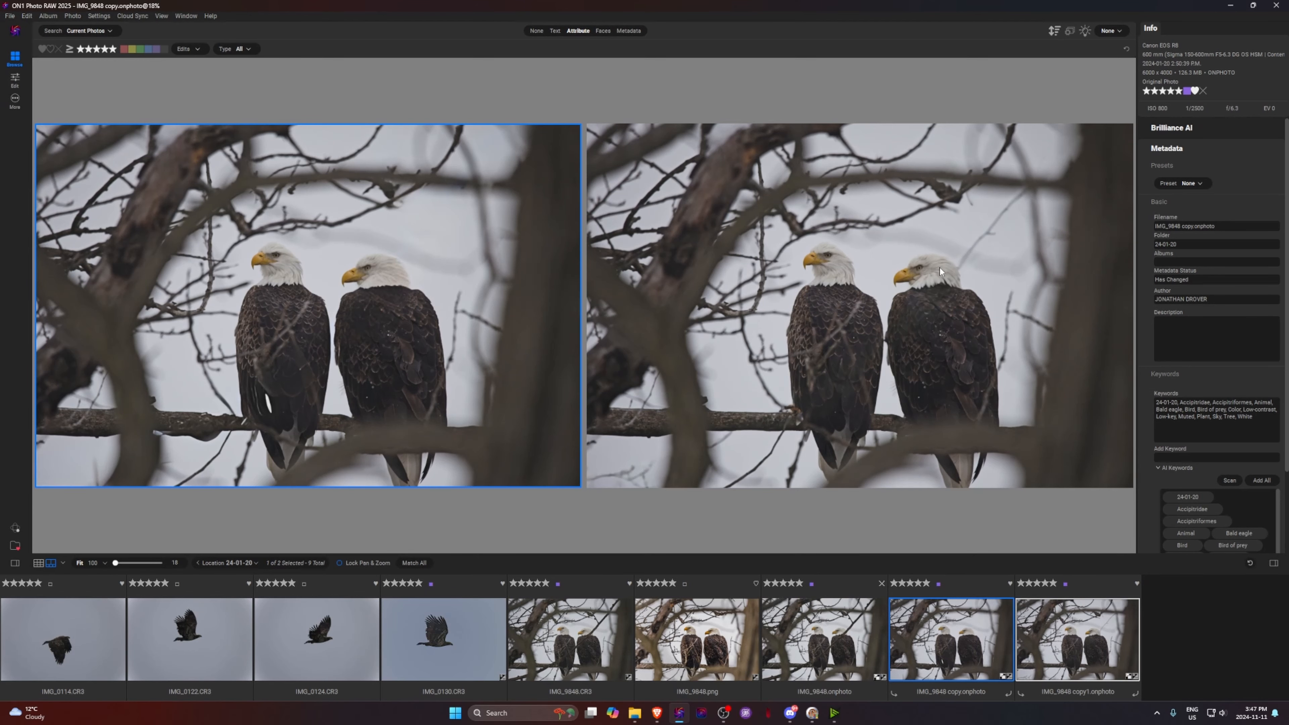
View IMG_9848 copy1.onphoto on its own and alternate repeatedly between it and IMG_9848 copy.onphoto to compare the erase results.
{"action": "left_click", "coordinate": [1073, 648]}
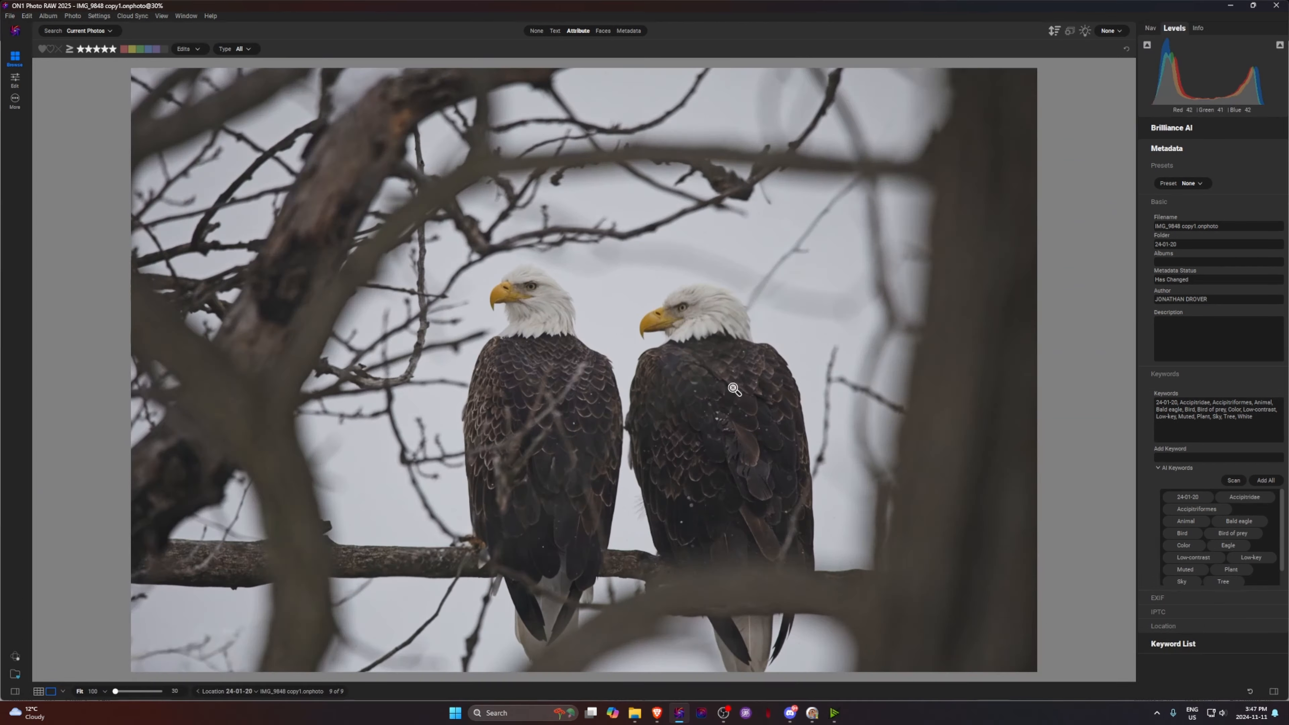
{"action": "double_click", "coordinate": [735, 391]}
{"action": "key", "text": "Left"}
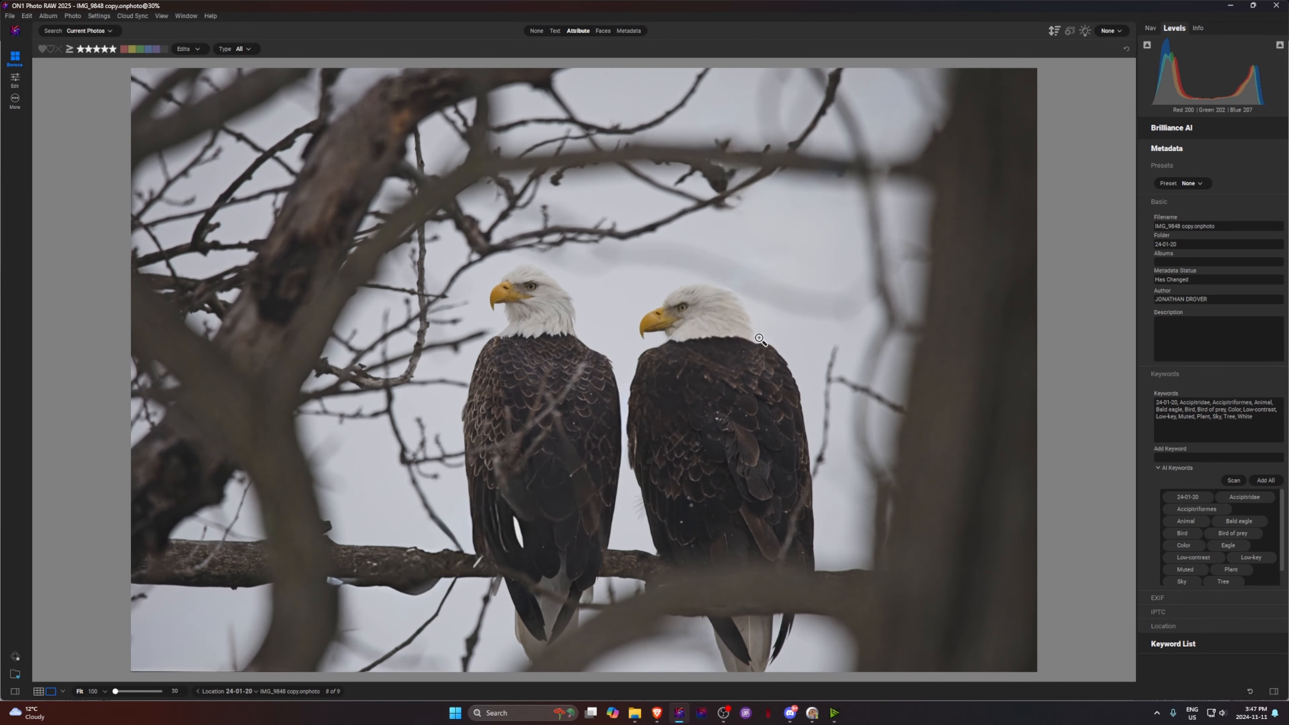
{"action": "key", "text": "Right"}
{"action": "key", "text": "Left"}
{"action": "key", "text": "Right"}
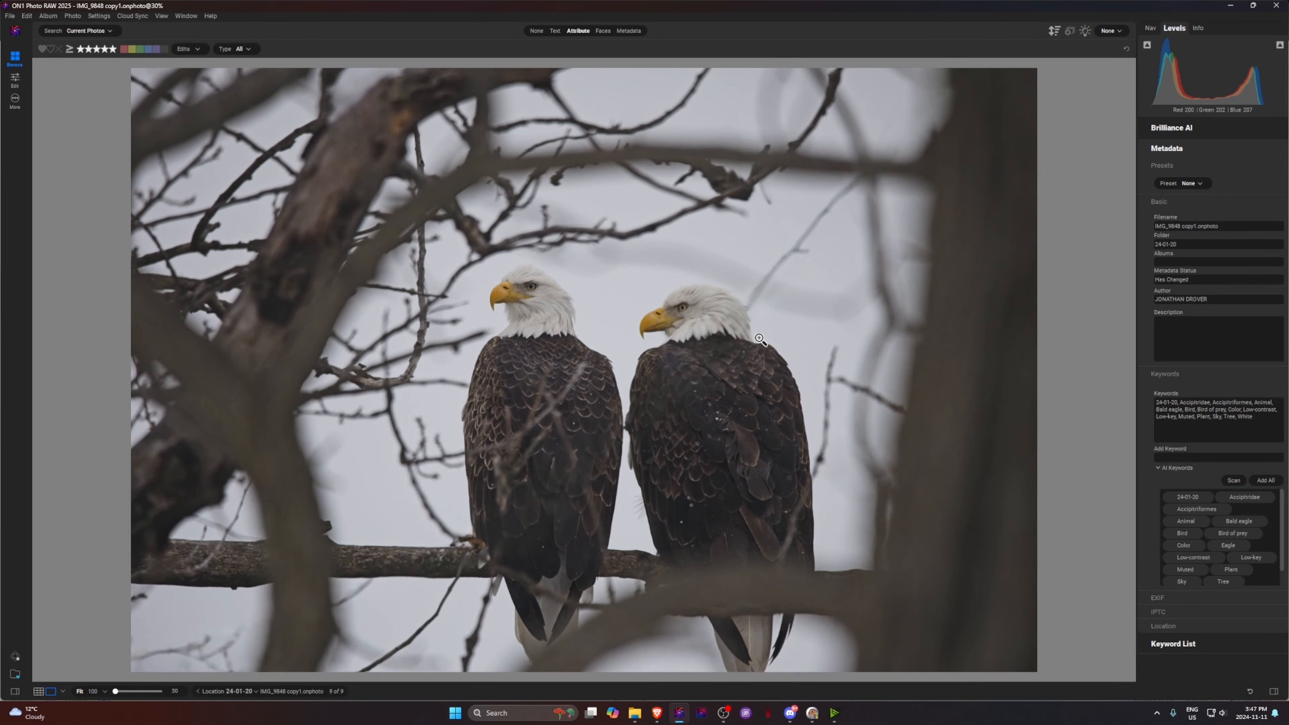
{"action": "key", "text": "Left"}
{"action": "key", "text": "Right"}
{"action": "key", "text": "Left"}
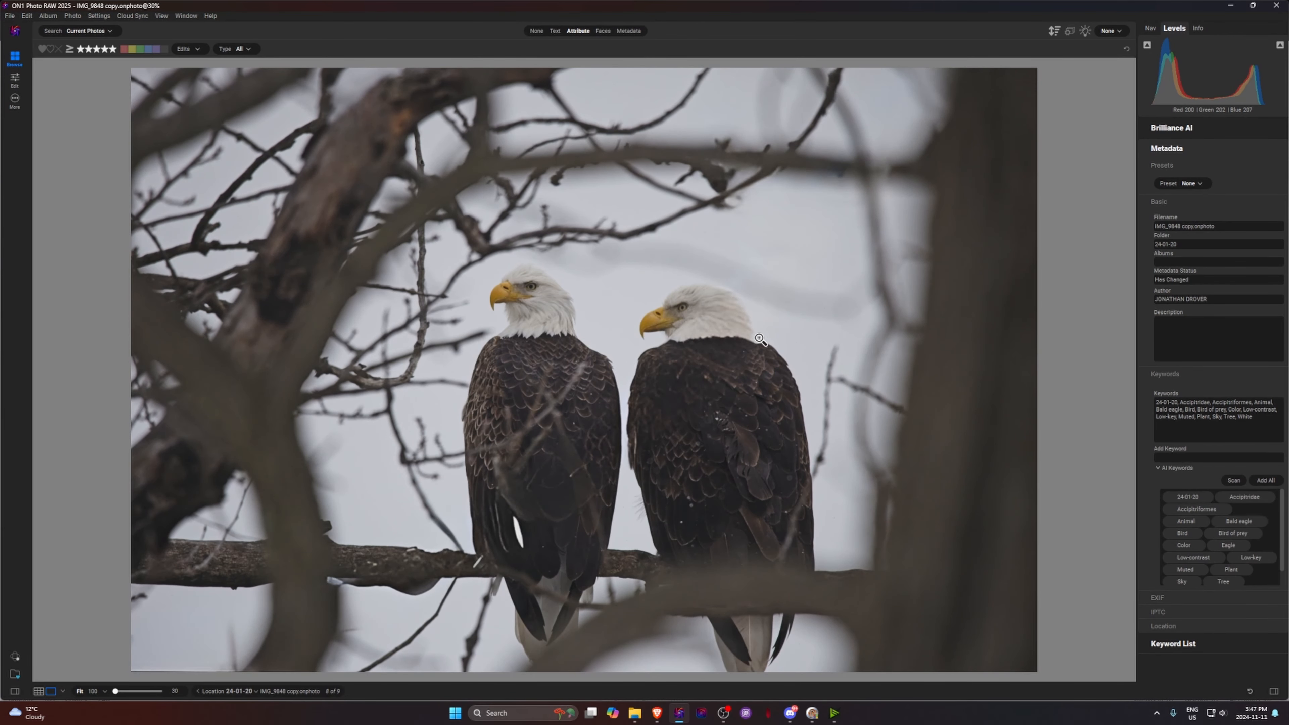
Examine the perch beside the left eagle at 100% in IMG_9848 copy.onphoto, and go back to IMG_9848 copy1.onphoto.
{"action": "left_click", "coordinate": [379, 597]}
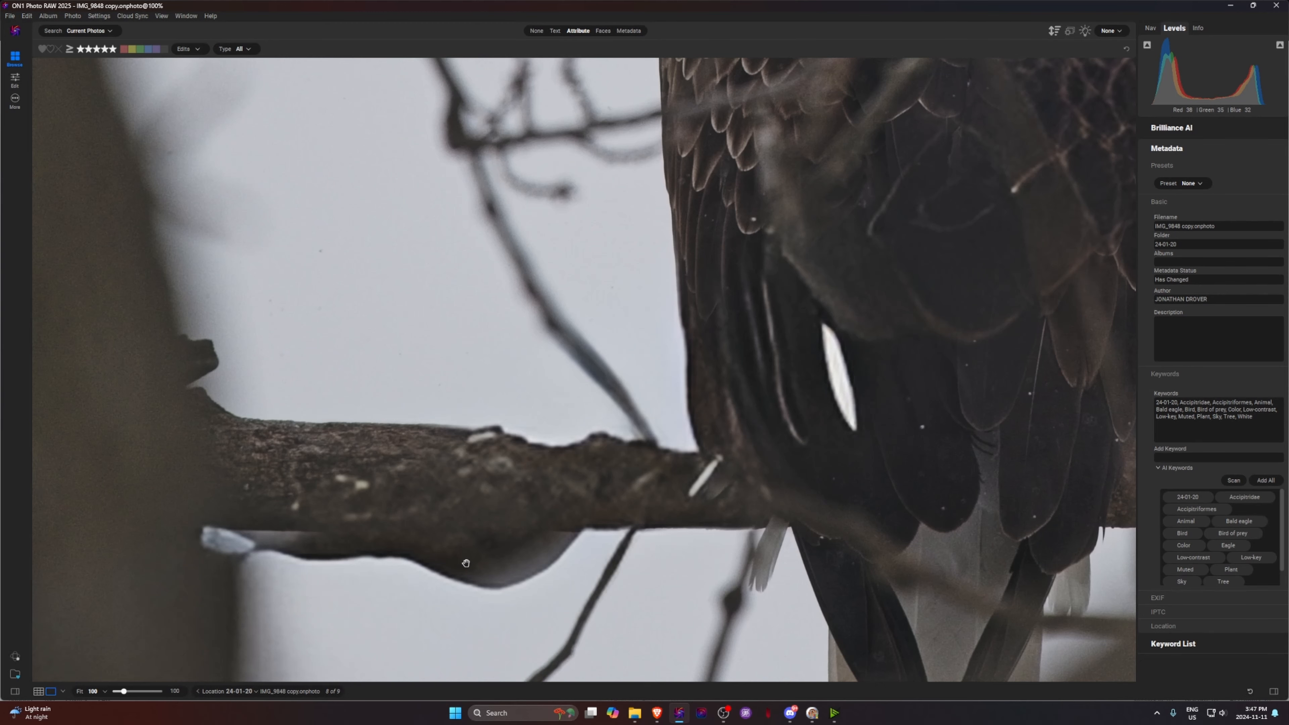
{"action": "left_click", "coordinate": [466, 563]}
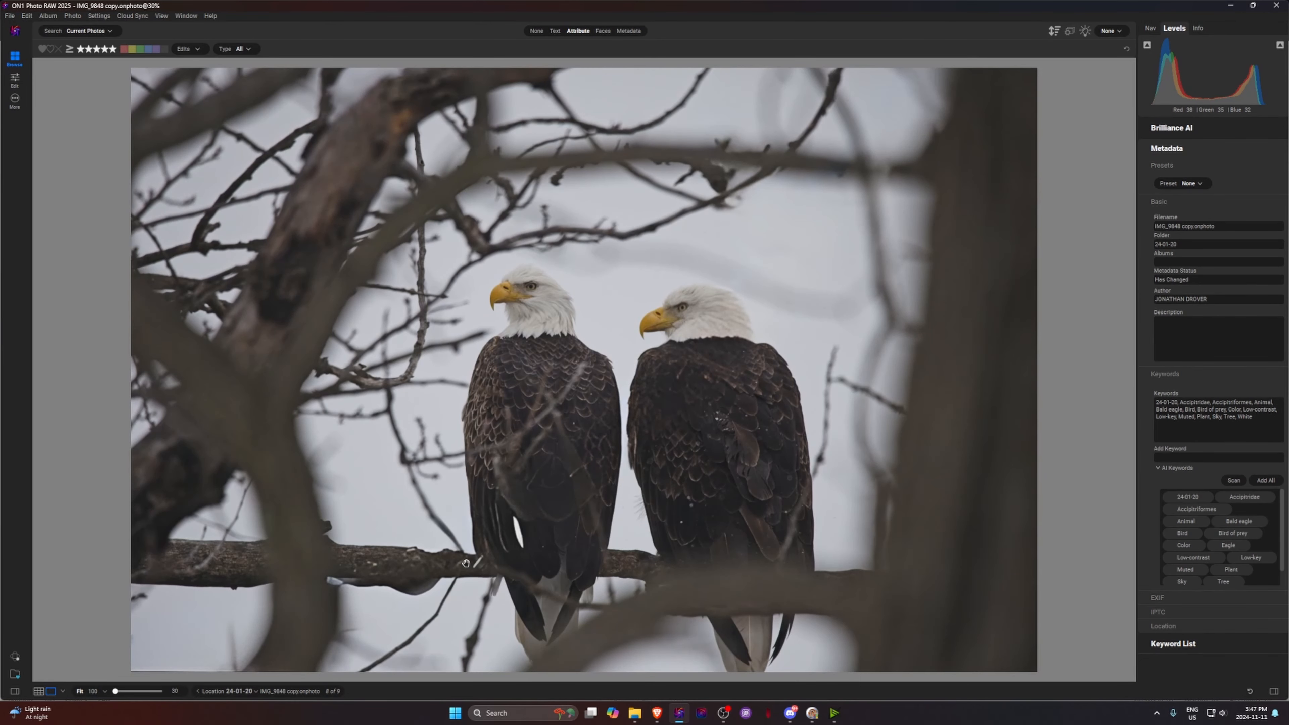
{"action": "key", "text": "Right"}
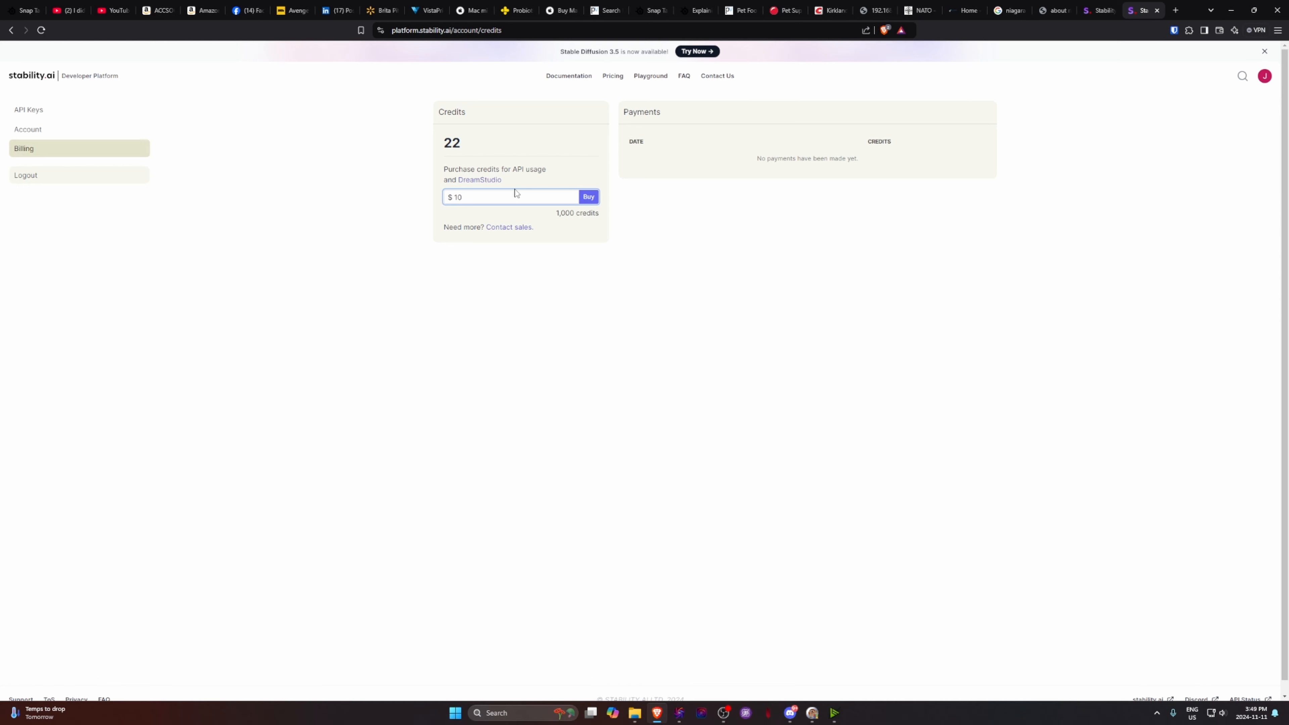
Check the remaining credit balance on the Stability AI Billing page in Brave.
{"action": "left_click_drag", "start_coordinate": [468, 144], "coordinate": [433, 143]}
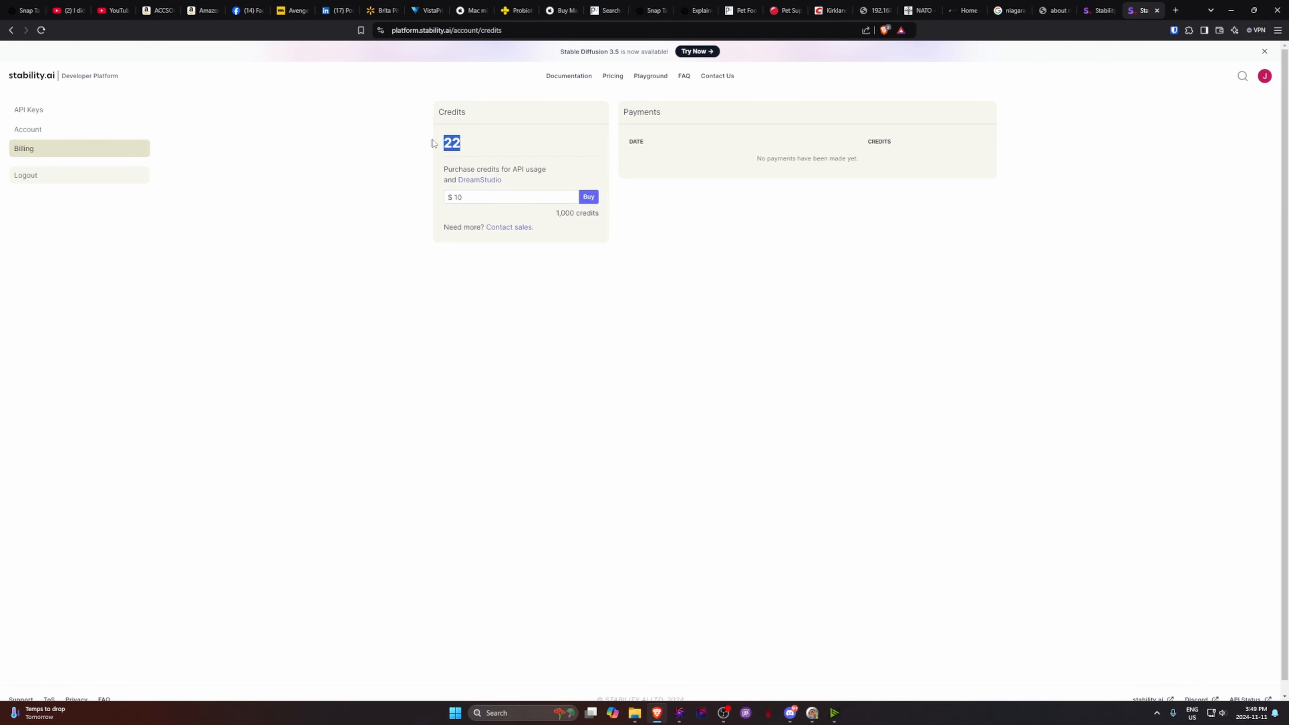